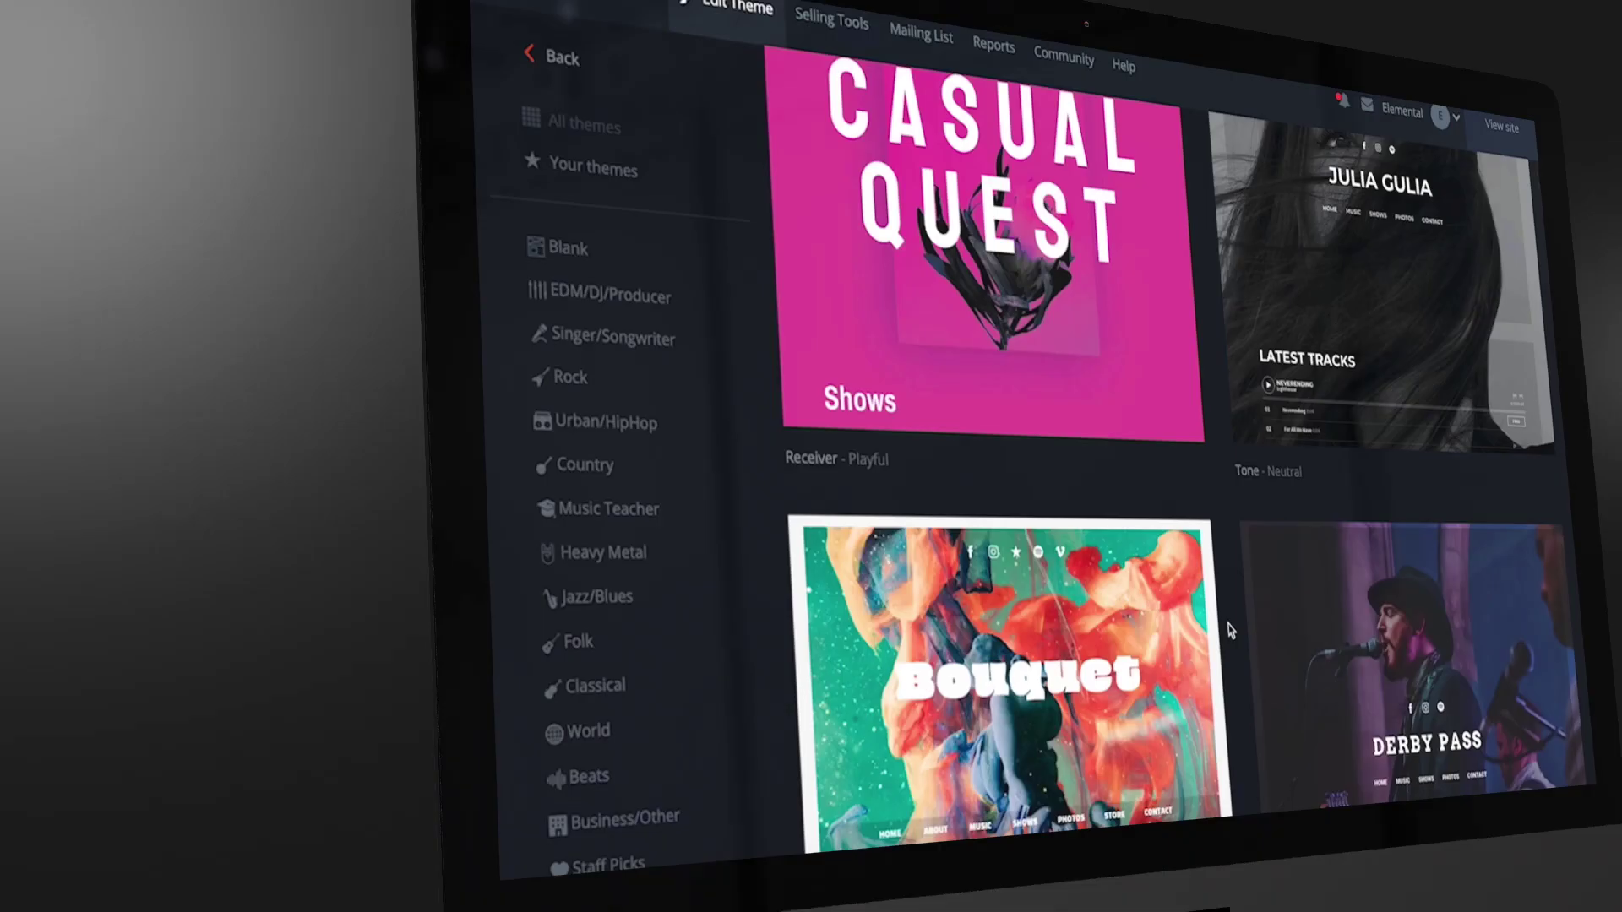
scroll(1226, 630, down, 2)
scroll(1226, 630, down, 2)
scroll(1226, 630, down, 2)
scroll(1228, 631, down, 2)
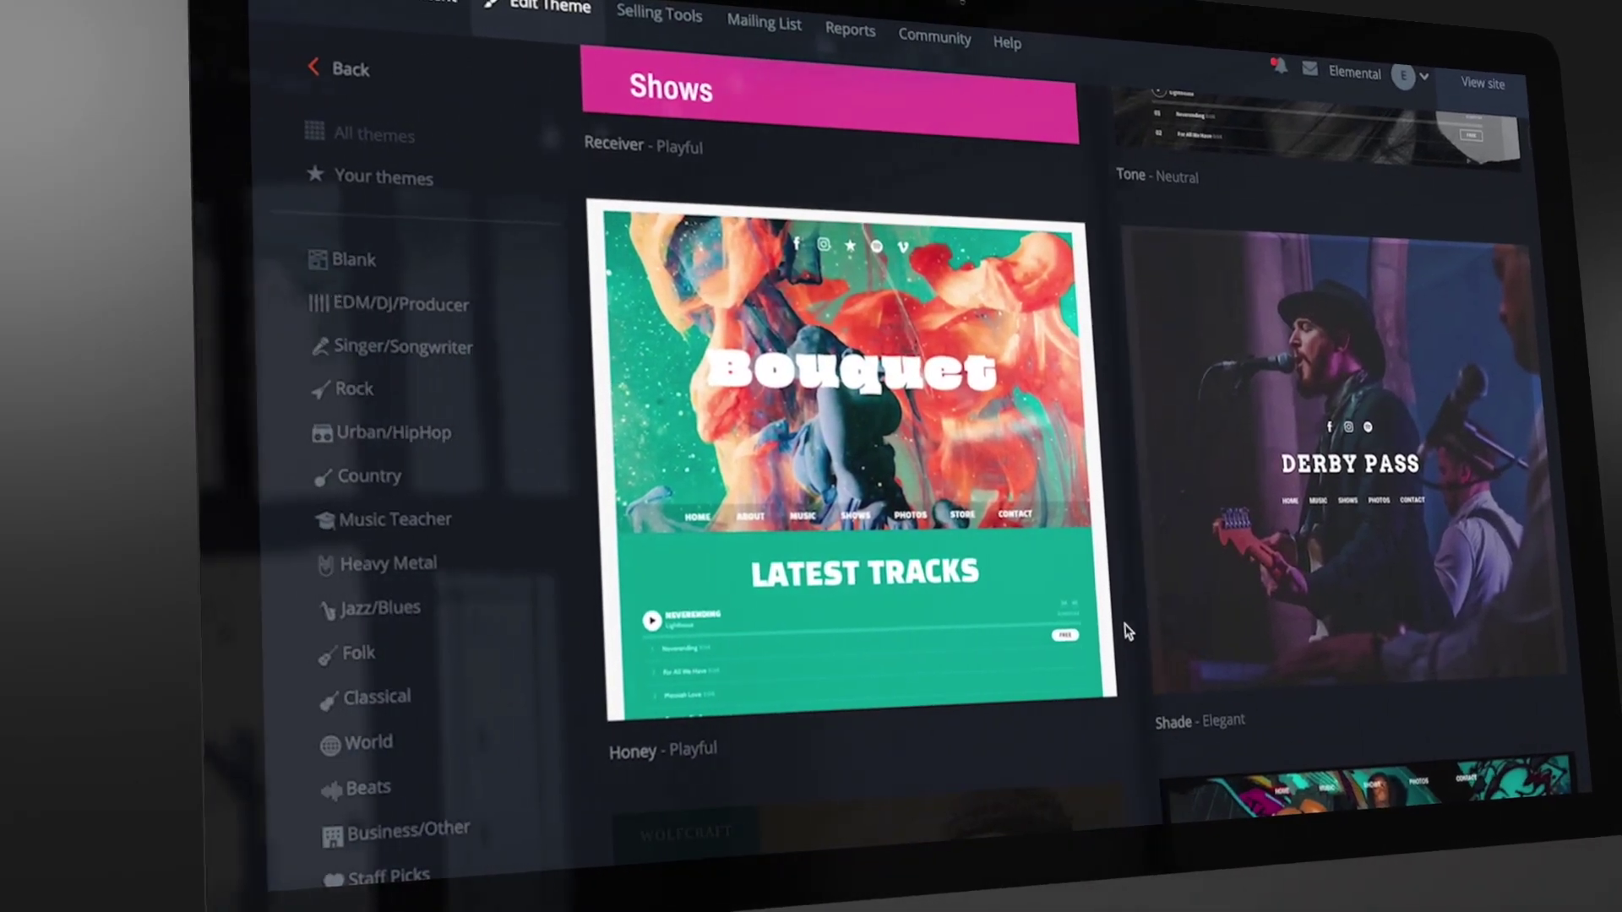
mouse_move(1407, 666)
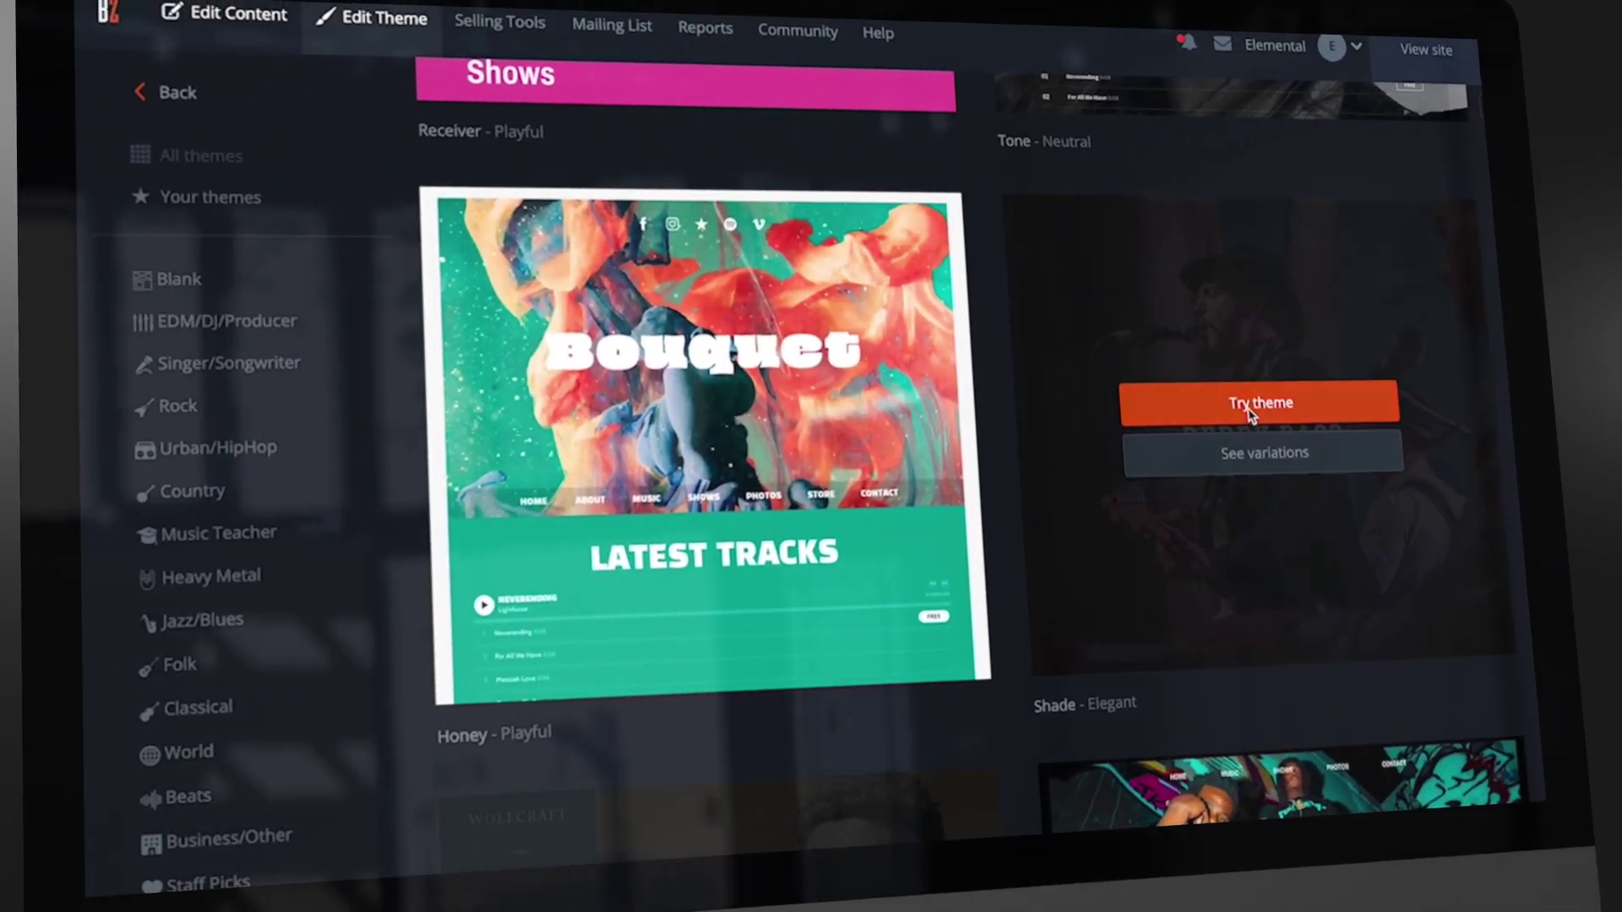
Step: Preview the Shade theme, resize buttons, and set header height to 44% and logo to 30%
click(1250, 405)
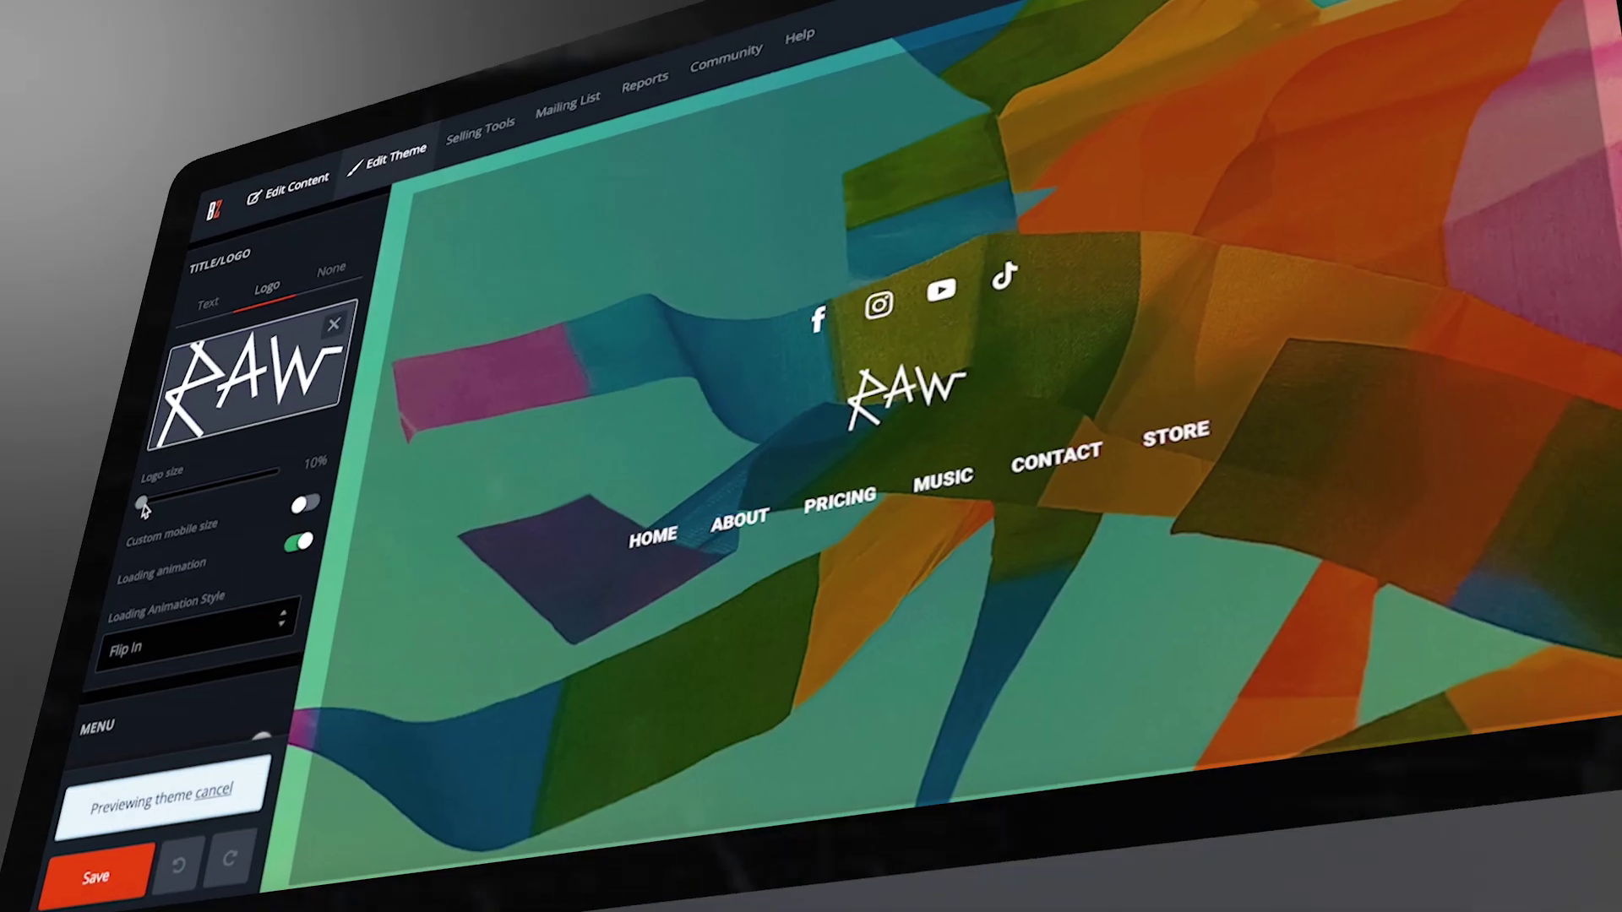
mouse_move(142, 409)
mouse_down()
mouse_move(175, 409)
mouse_move(151, 410)
mouse_up()
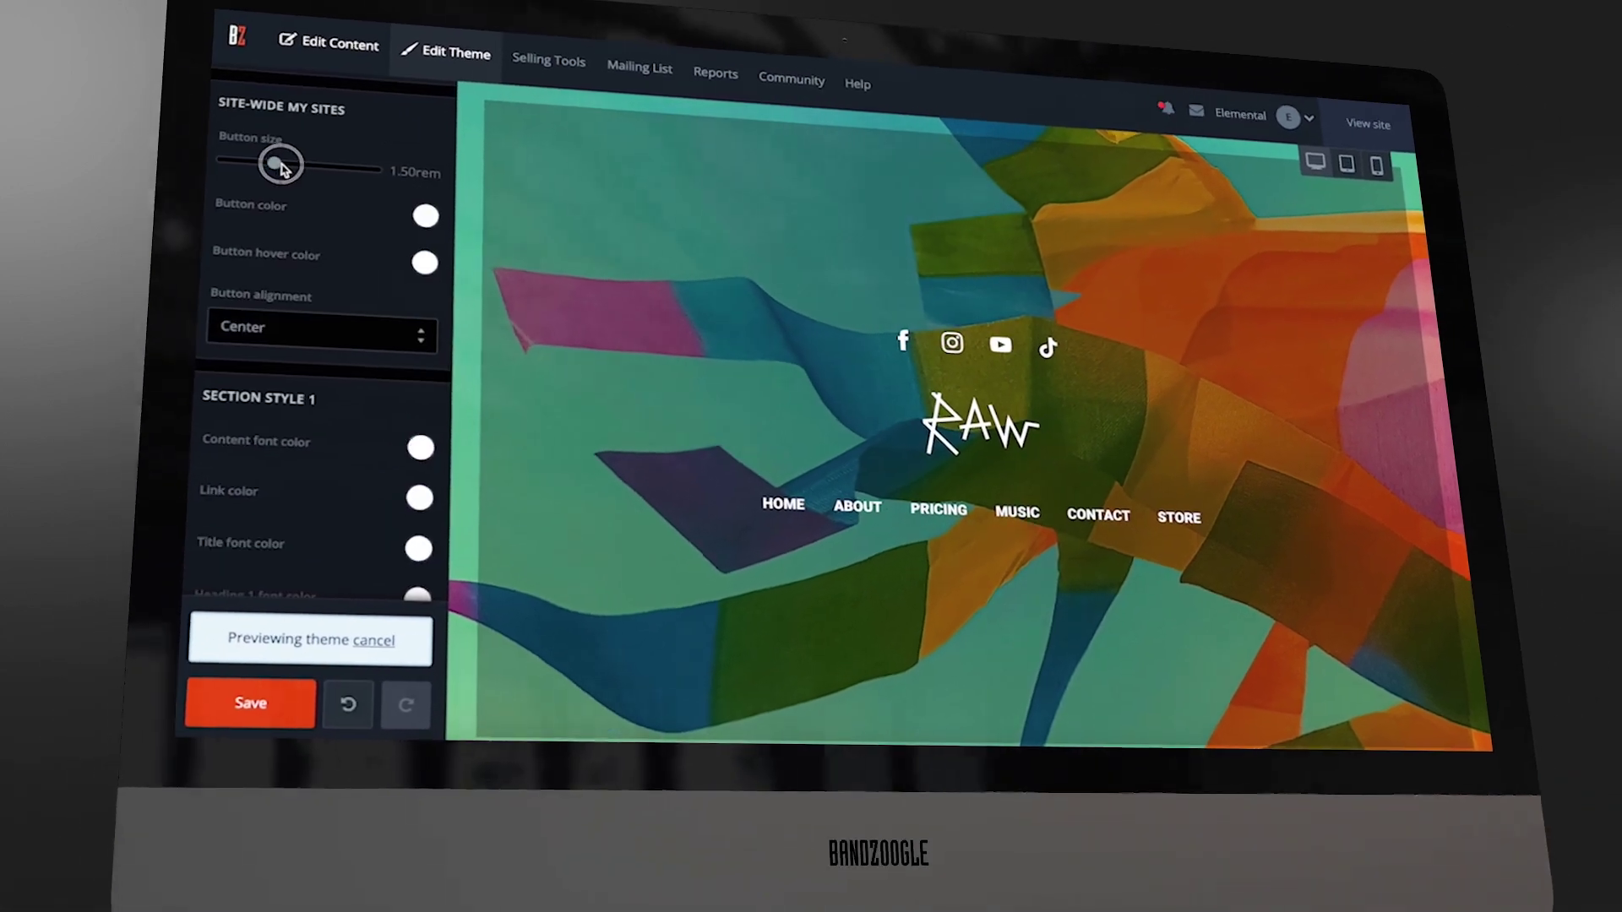
drag(280, 166, 377, 174)
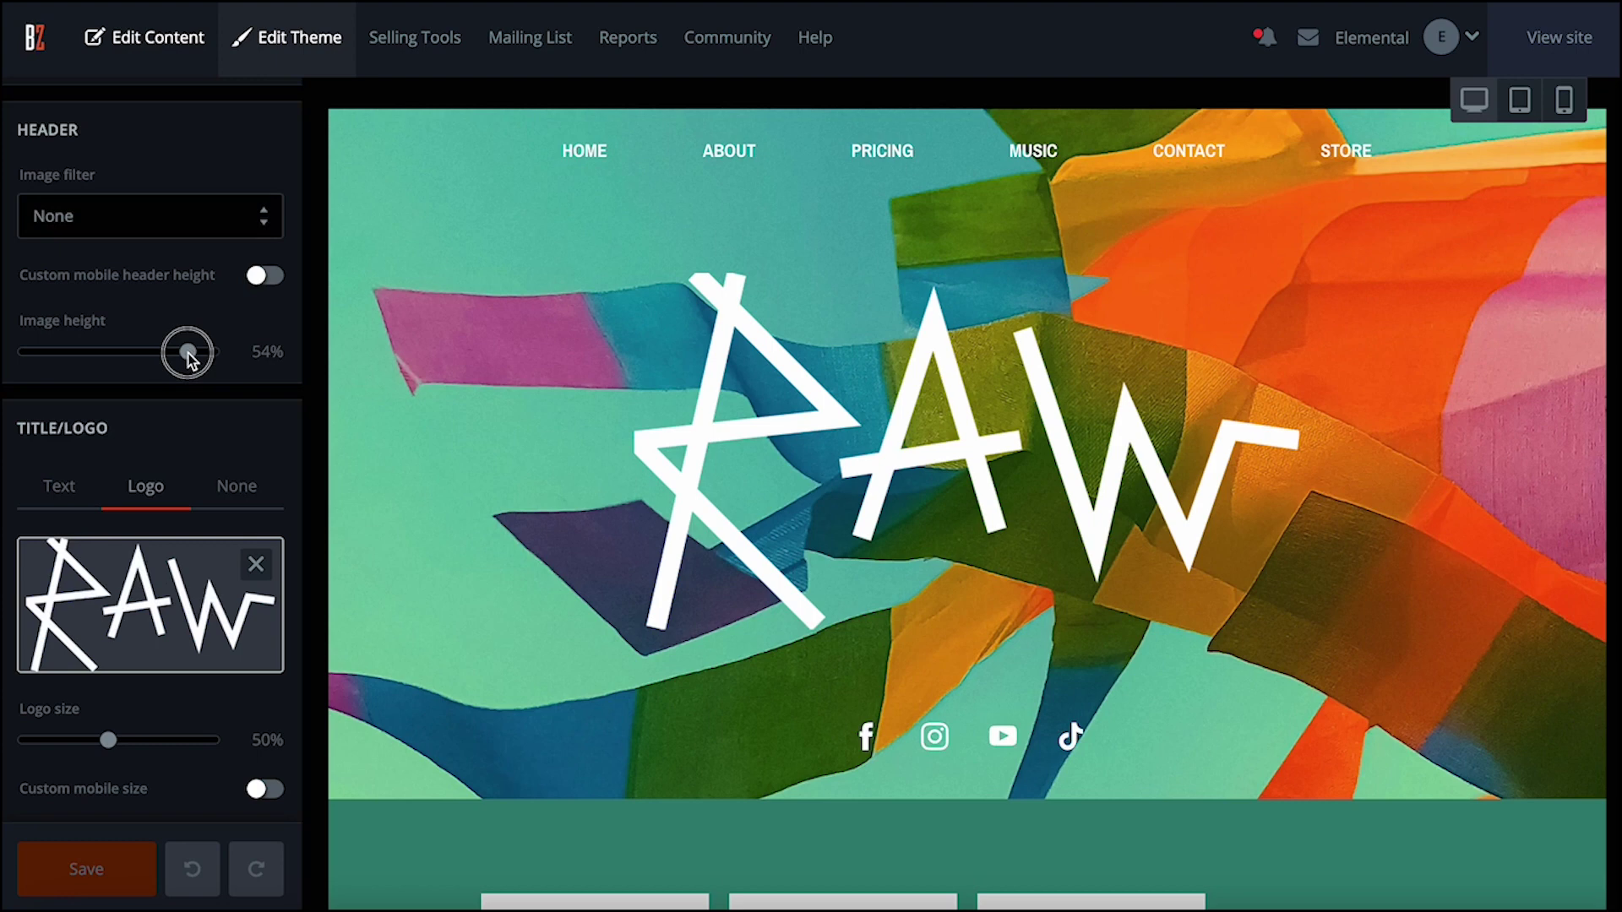
mouse_move(189, 358)
mouse_down()
mouse_move(154, 357)
mouse_move(208, 356)
mouse_up()
scroll(146, 497, down, 3)
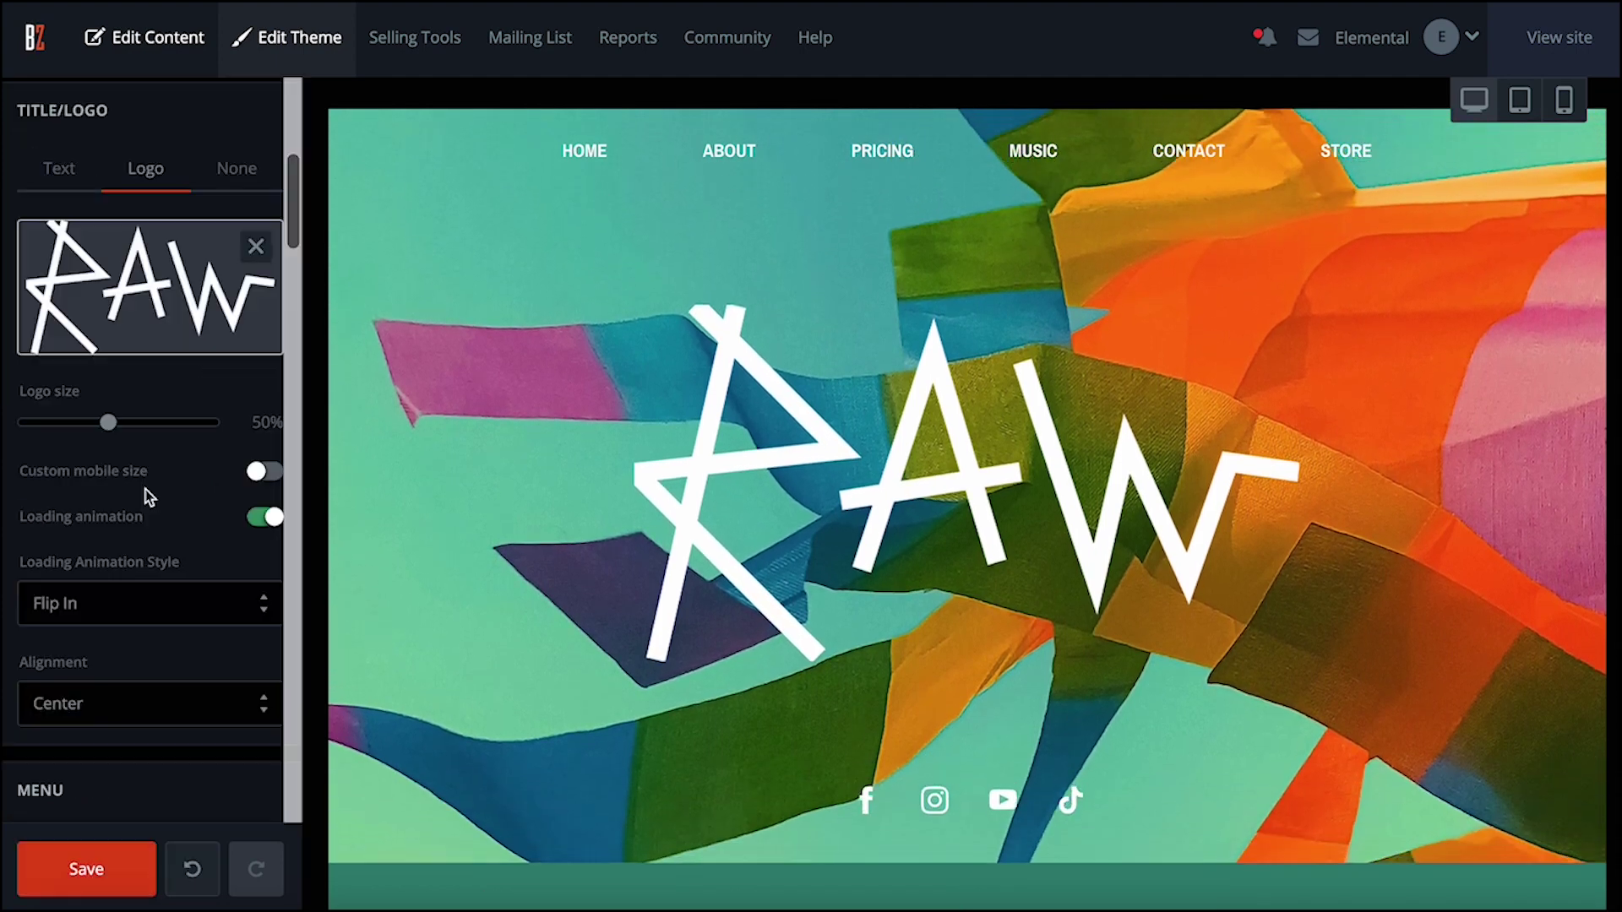
drag(106, 425, 72, 428)
scroll(139, 444, down, 5)
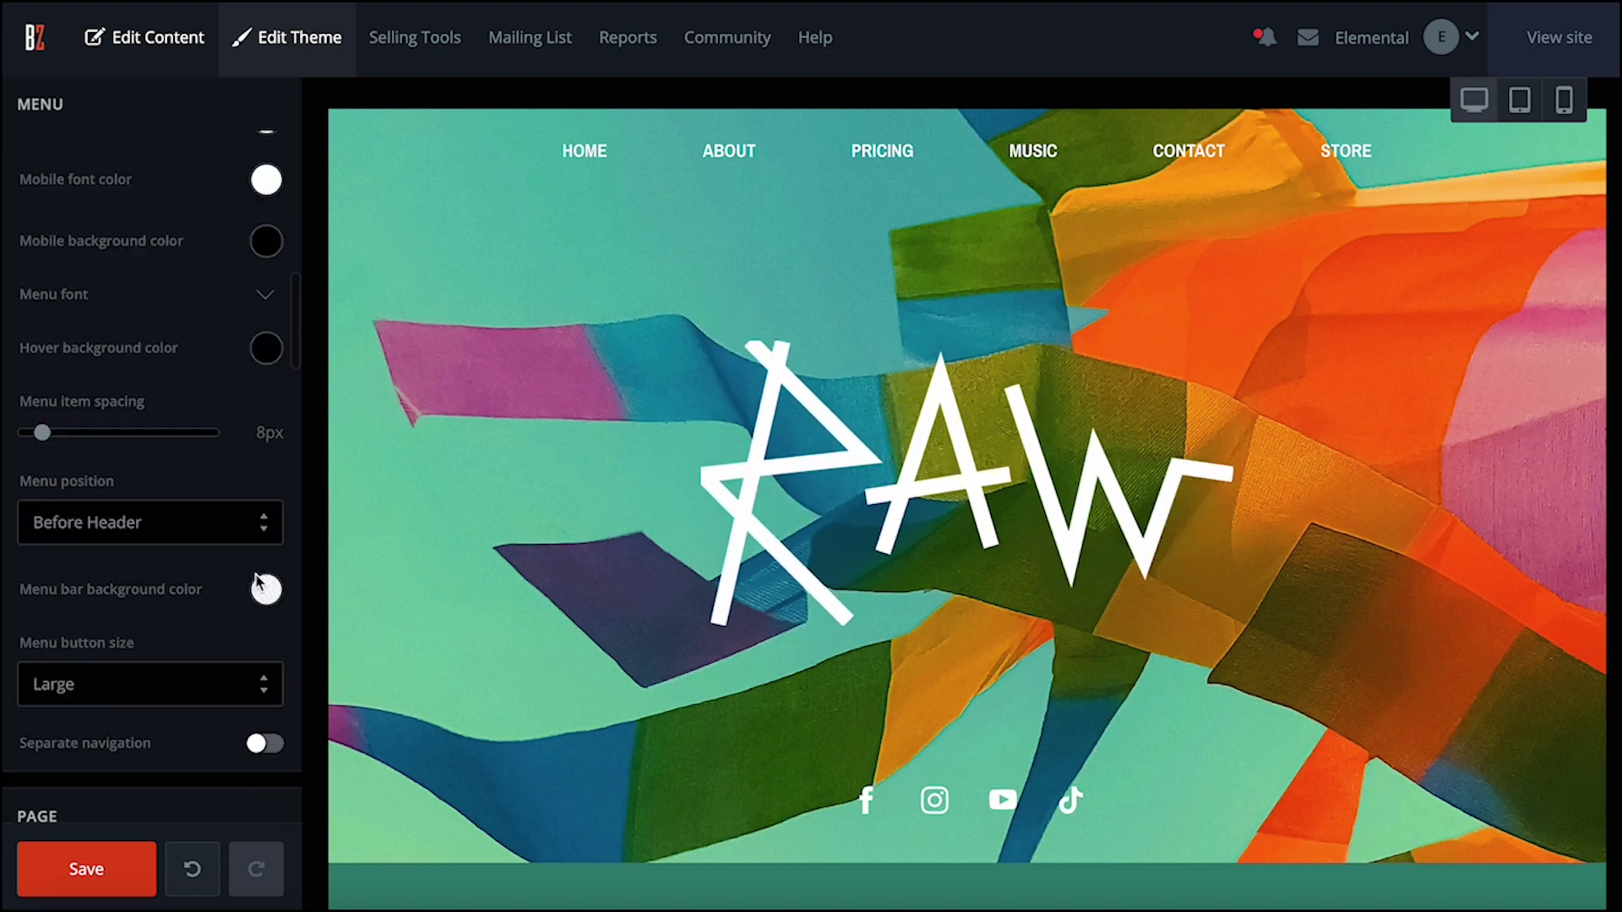
Step: Move the menu below the header and back above, then left-align the social icons
click(191, 521)
click(233, 539)
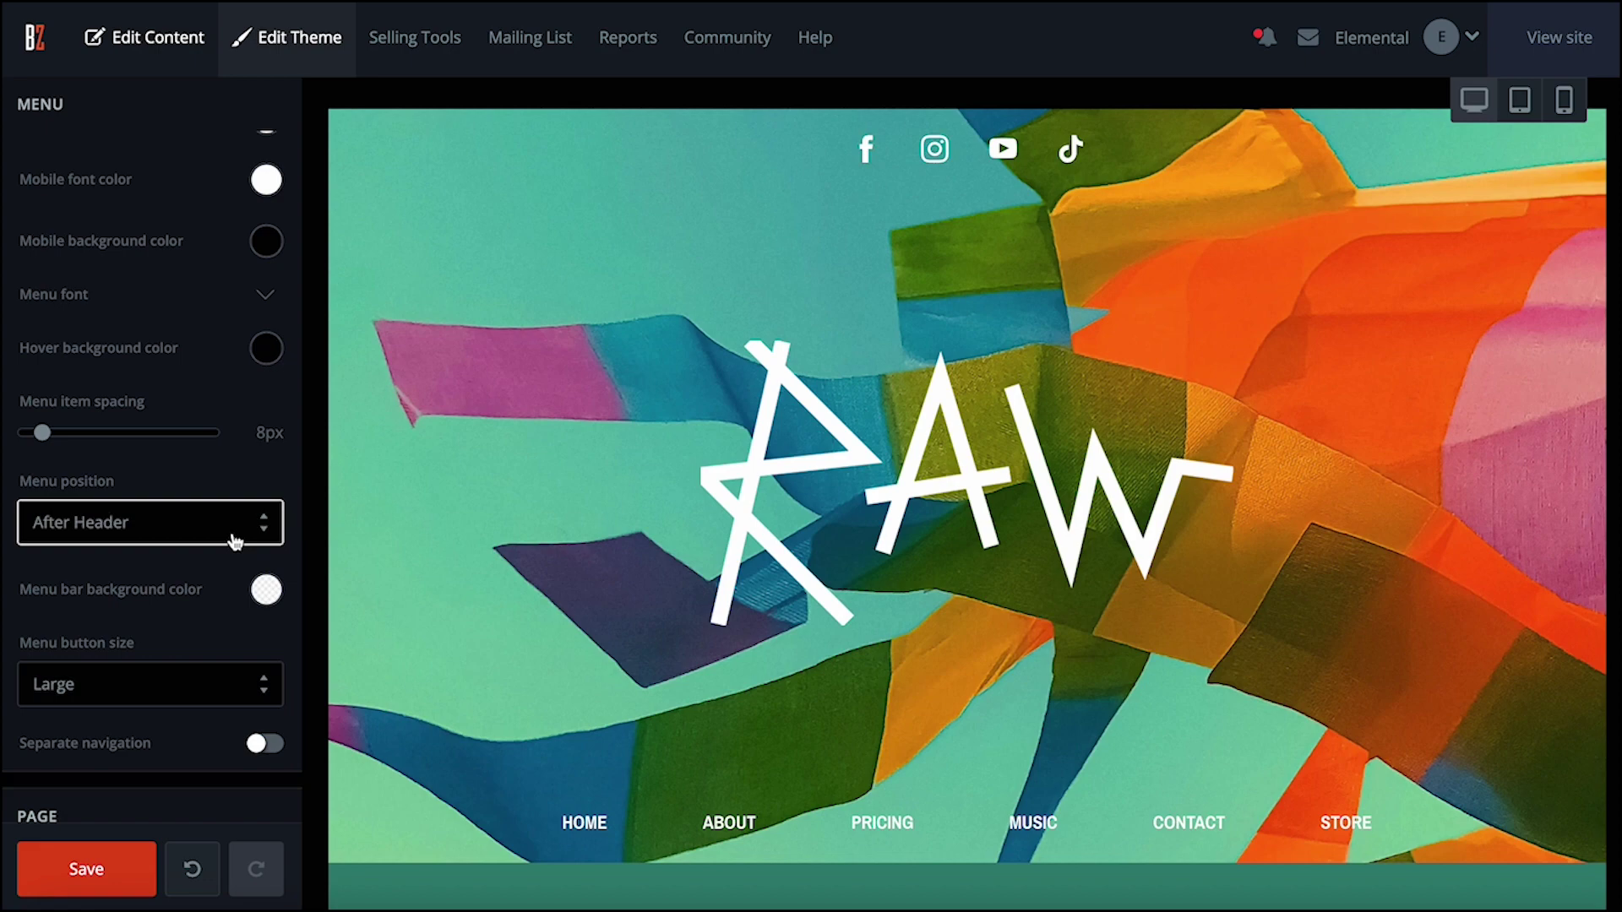
click(232, 528)
click(90, 483)
scroll(228, 443, down, 5)
click(229, 400)
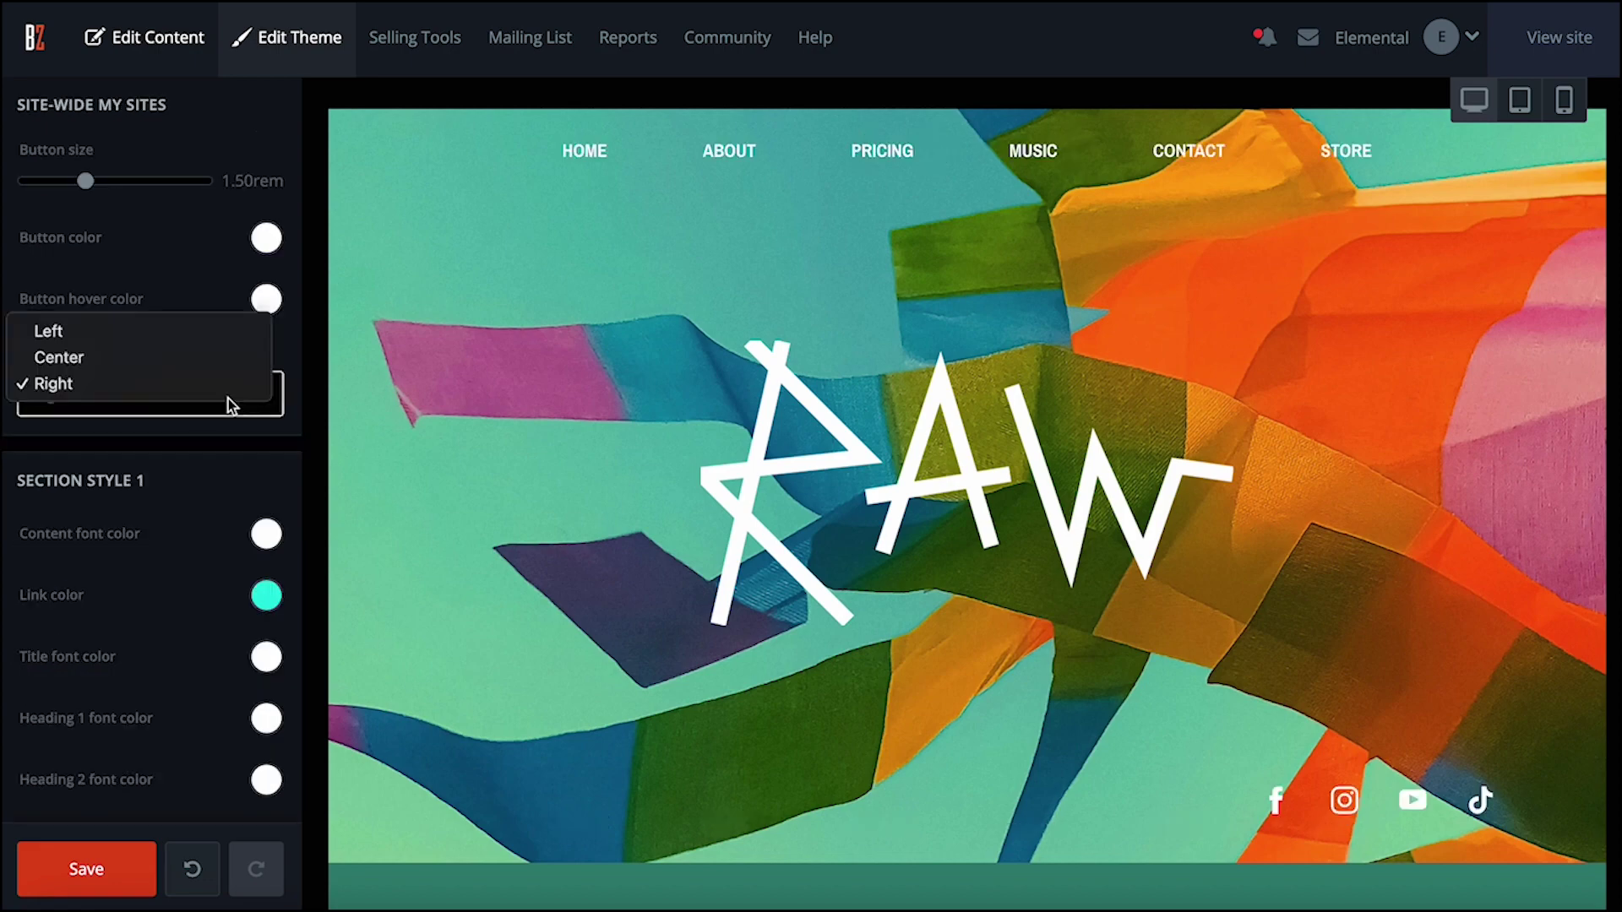
click(214, 338)
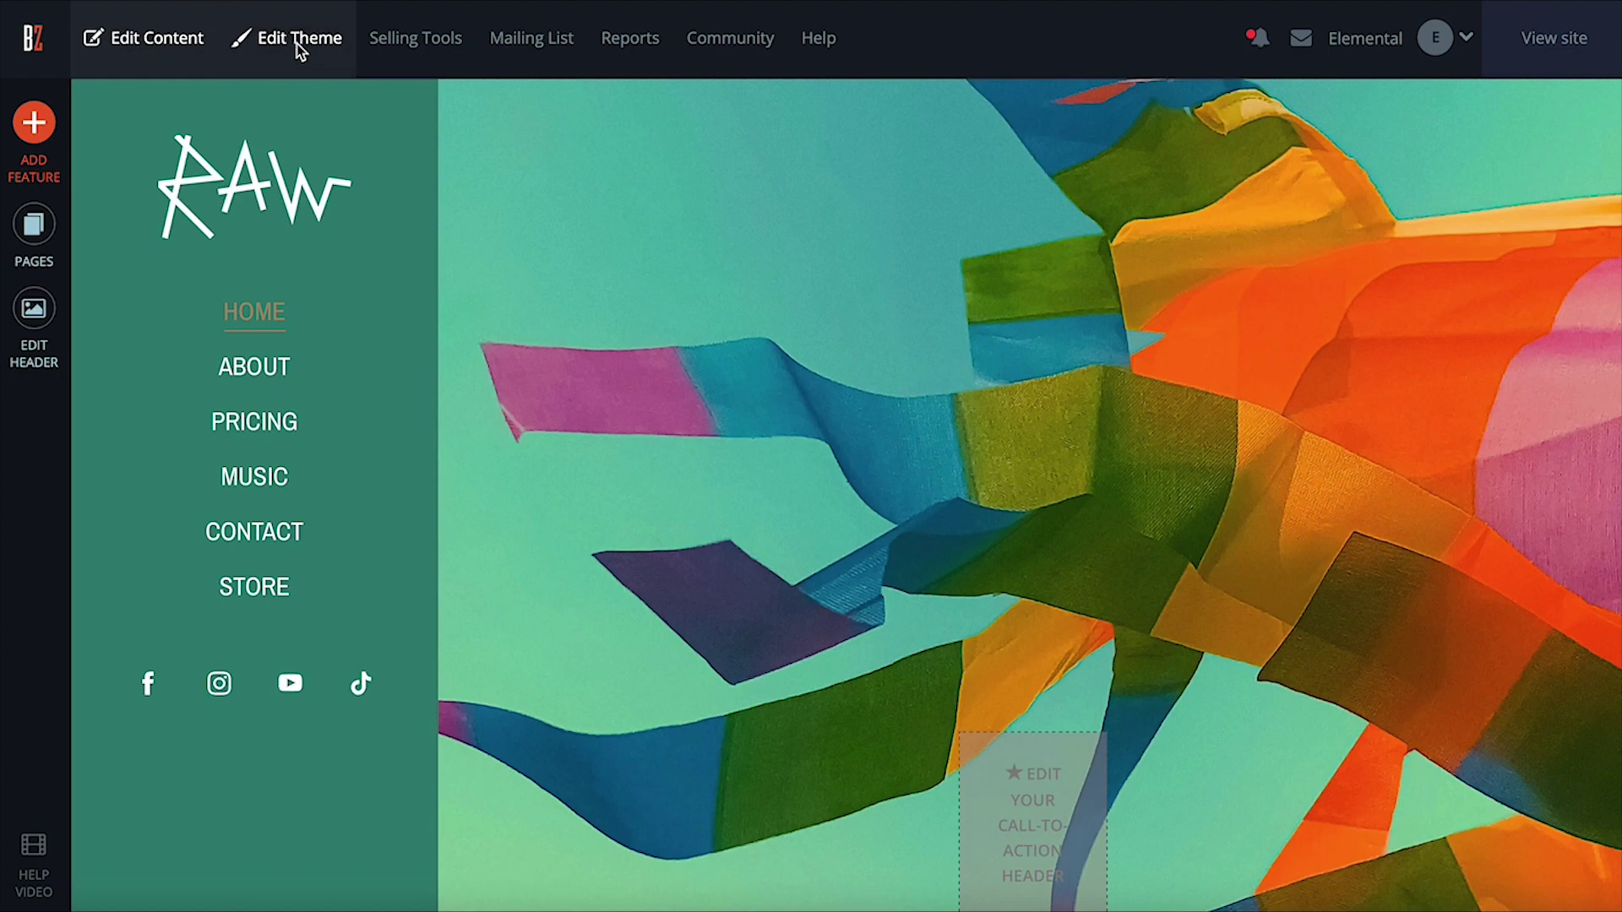
Step: Open Edit Theme and browse the full View Themes gallery
click(299, 38)
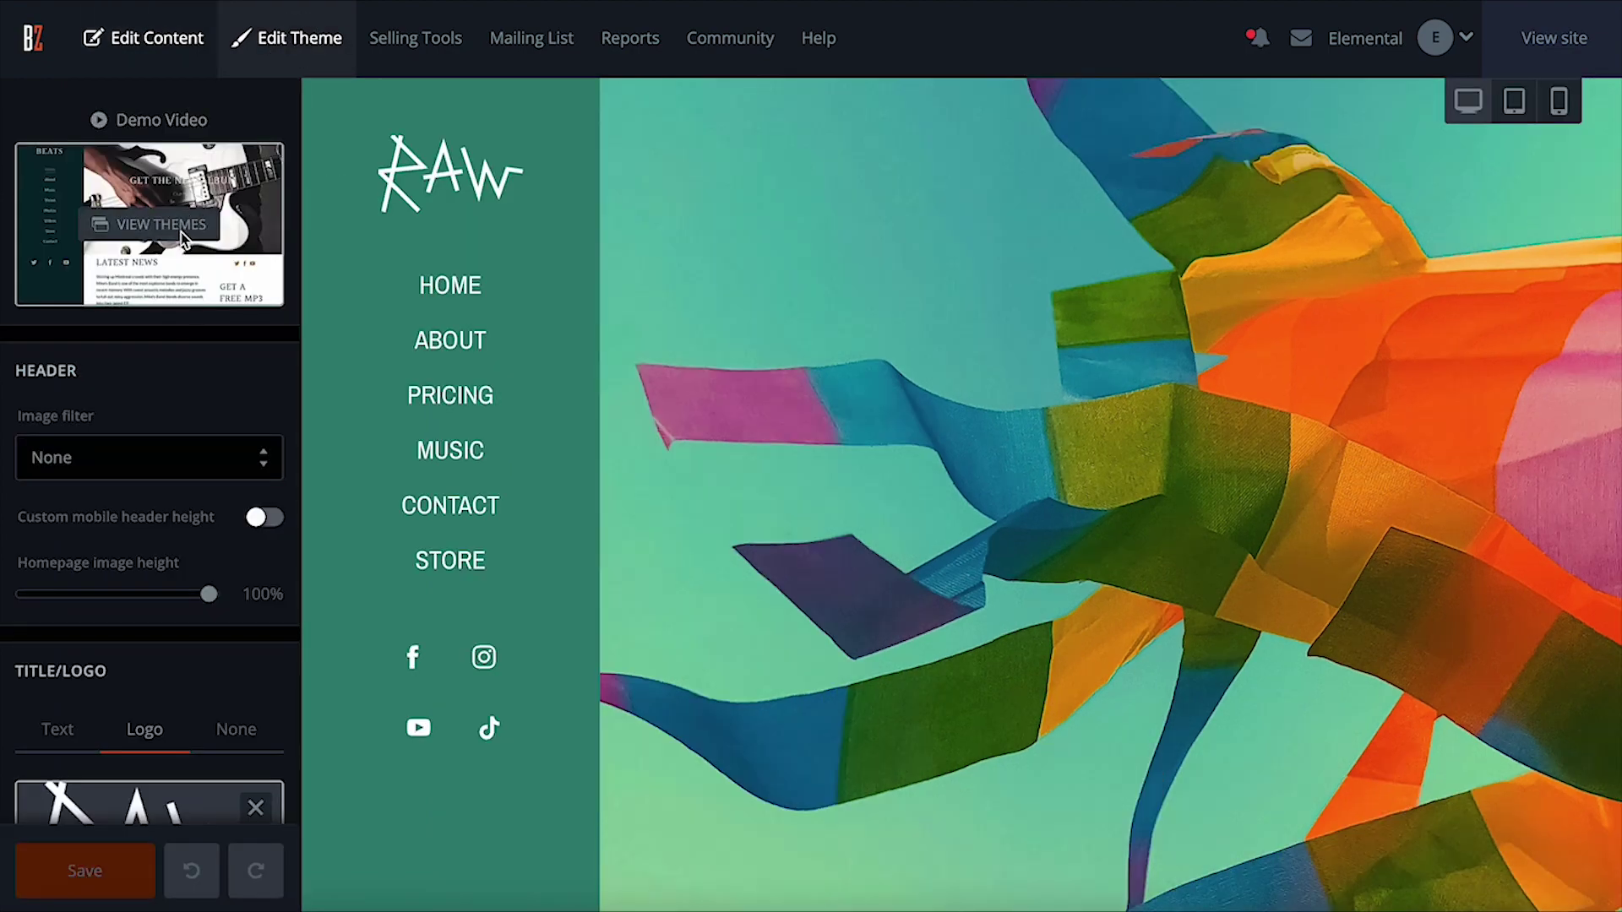
click(184, 239)
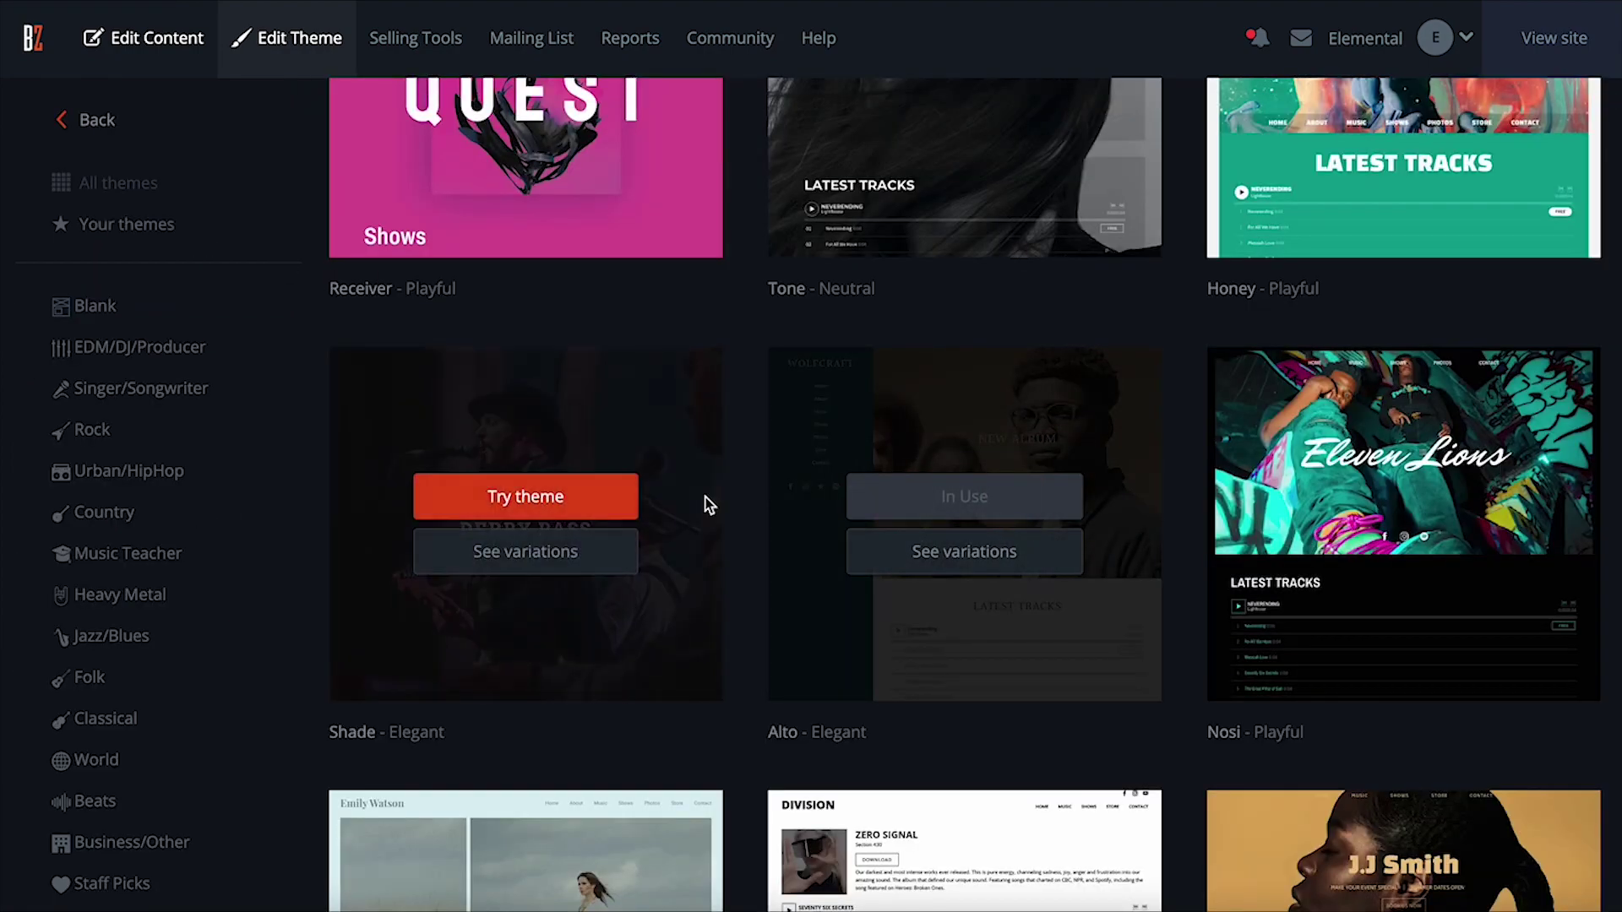
scroll(761, 558, down, 3)
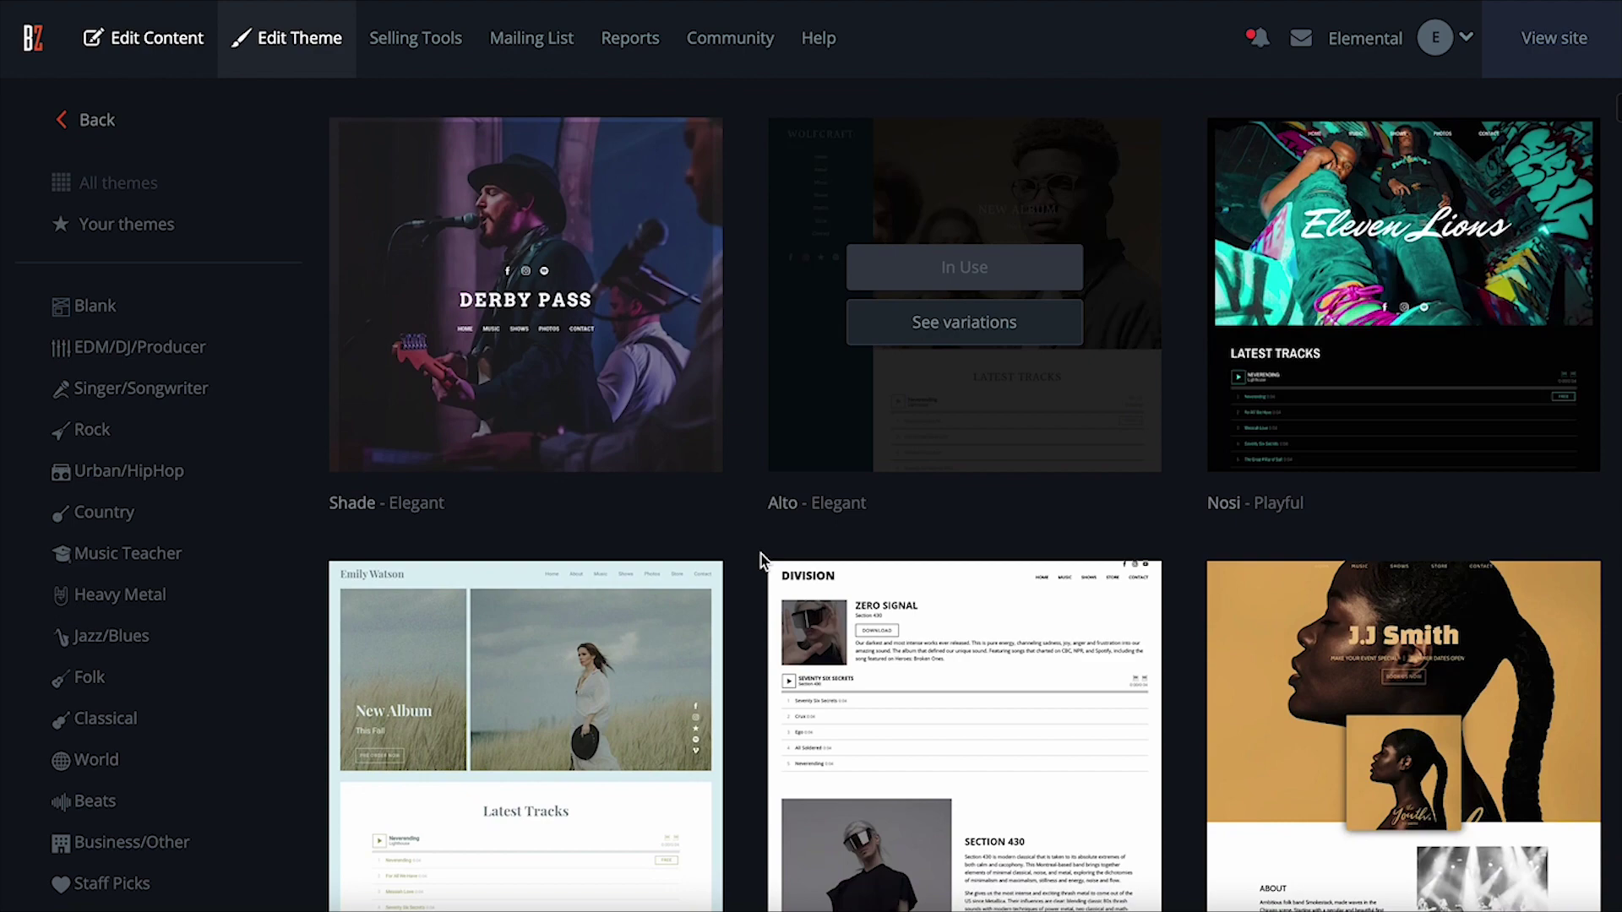
scroll(761, 554, down, 4)
scroll(762, 554, down, 1)
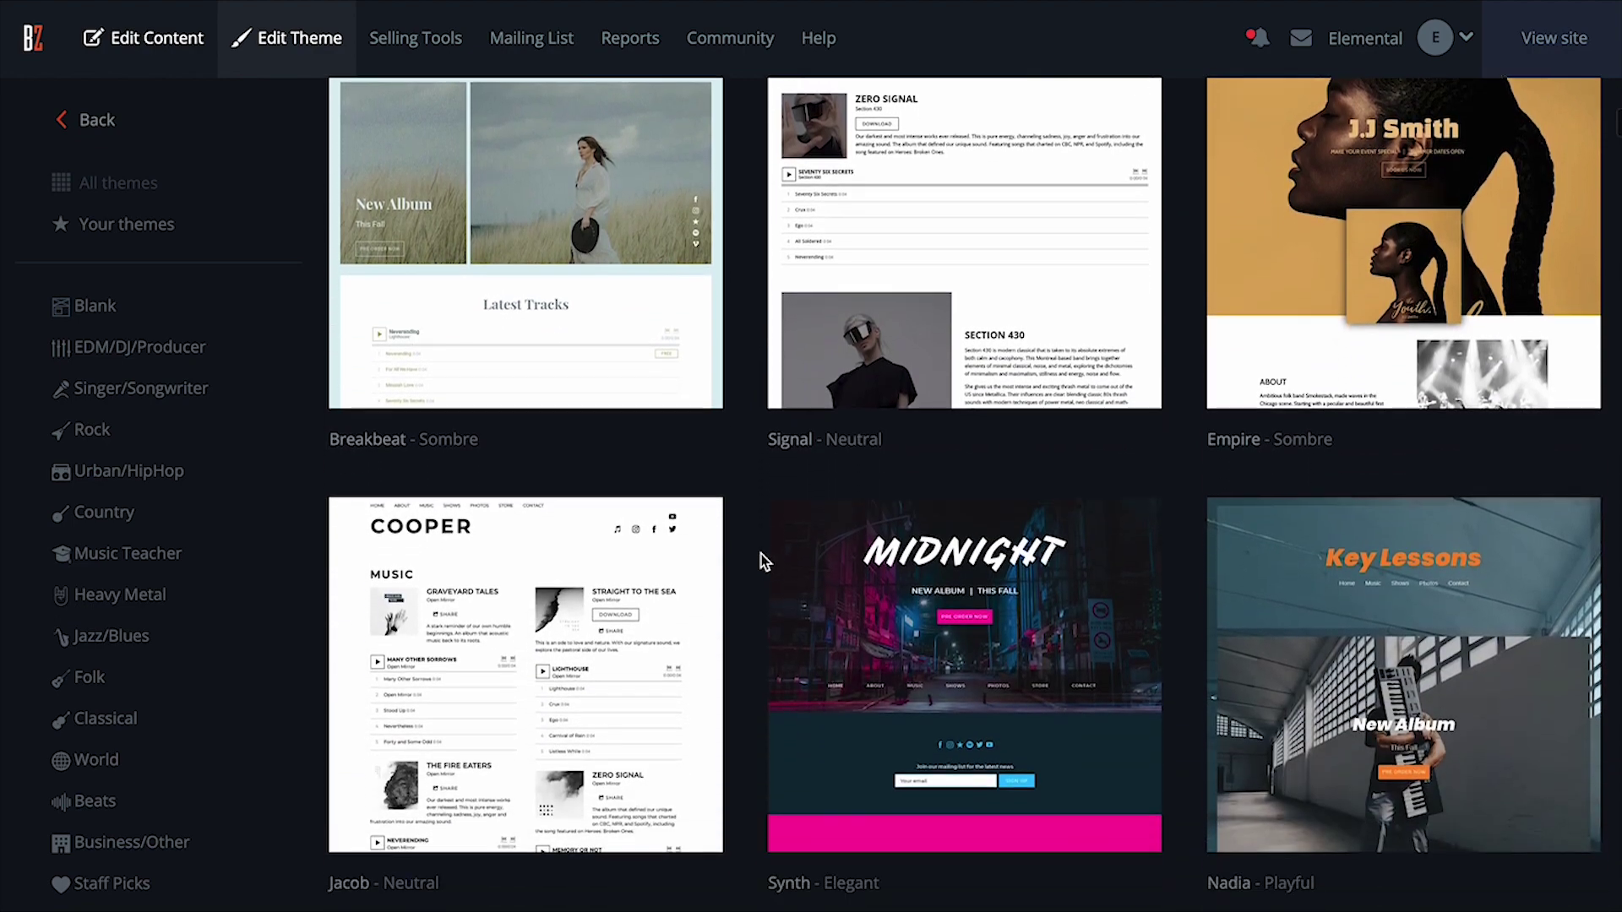
scroll(762, 553, down, 2)
scroll(762, 553, down, 2)
scroll(761, 555, down, 2)
scroll(762, 554, down, 1)
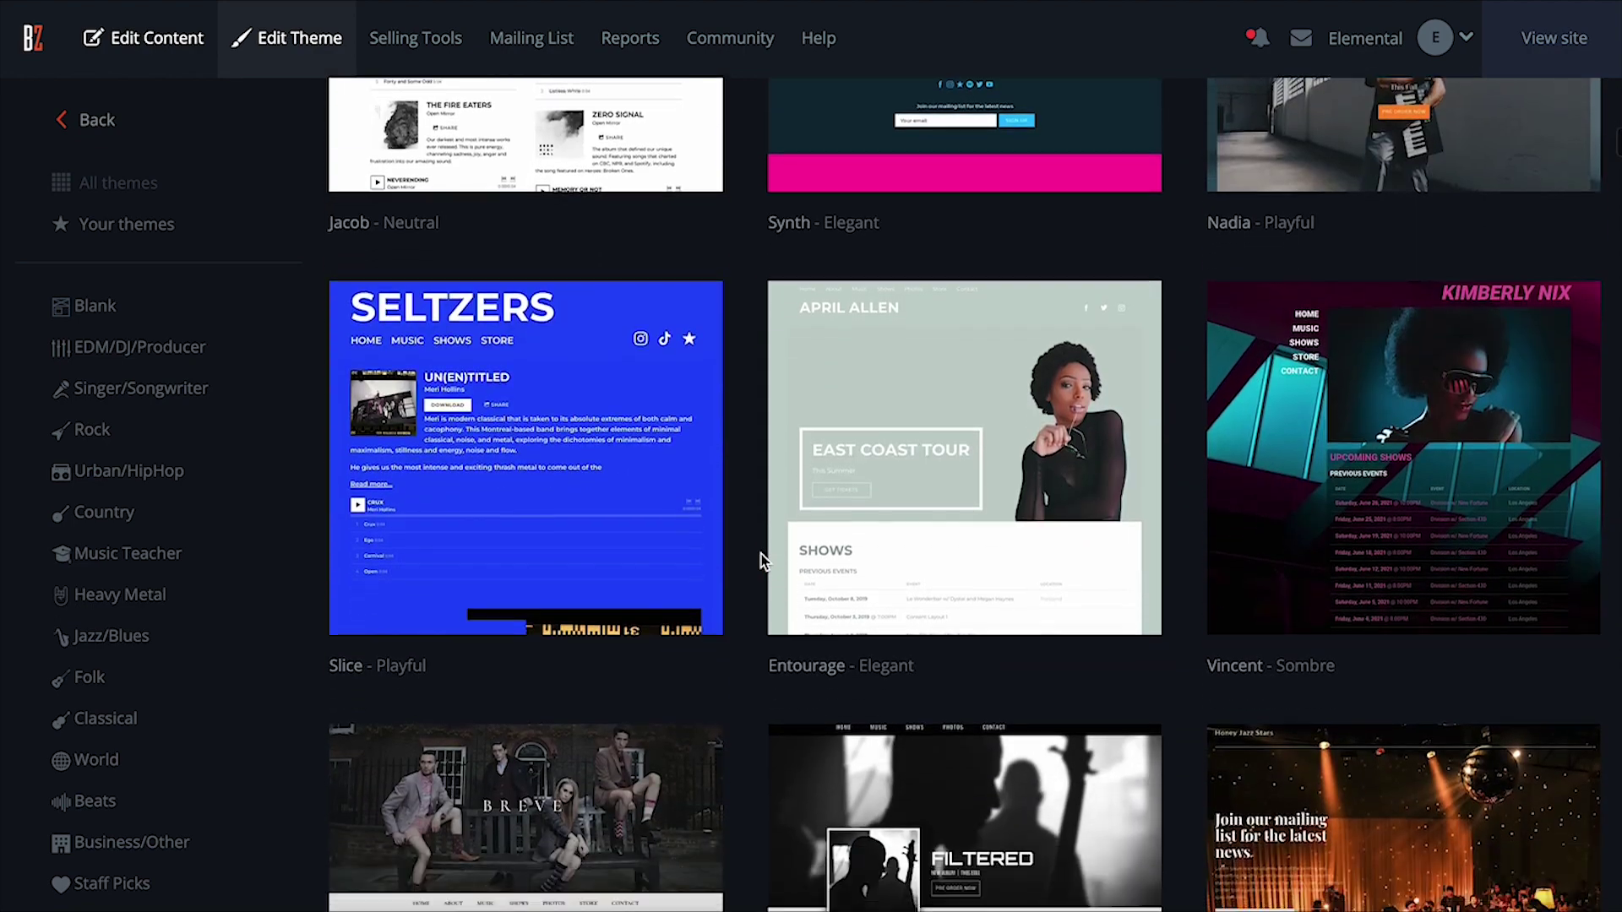
scroll(761, 553, down, 2)
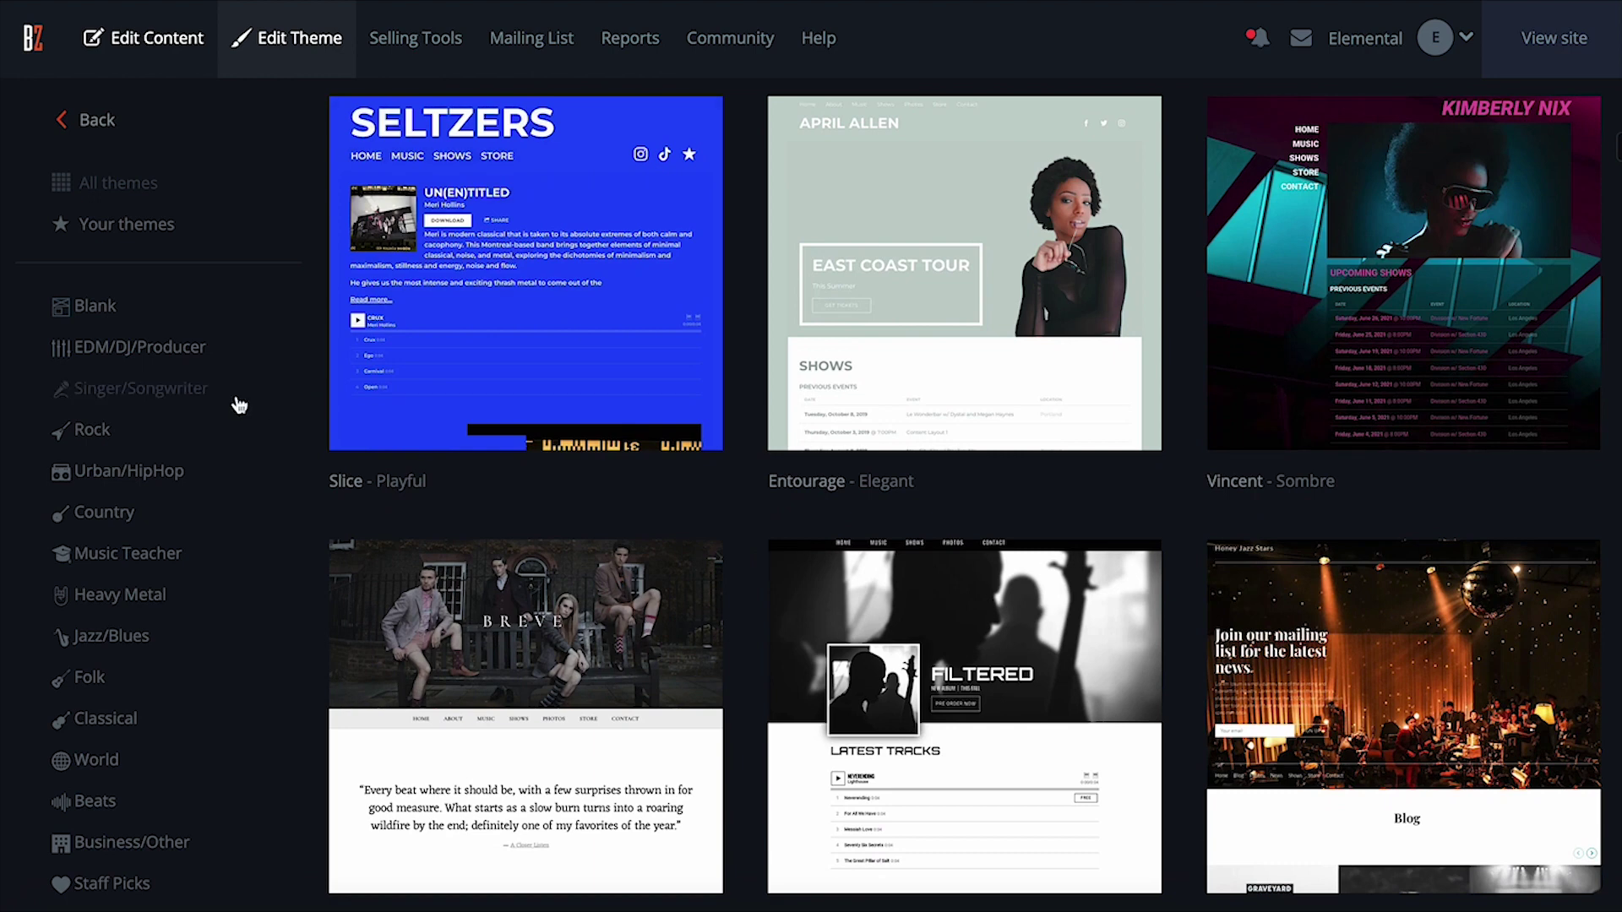
scroll(235, 398, down, 1)
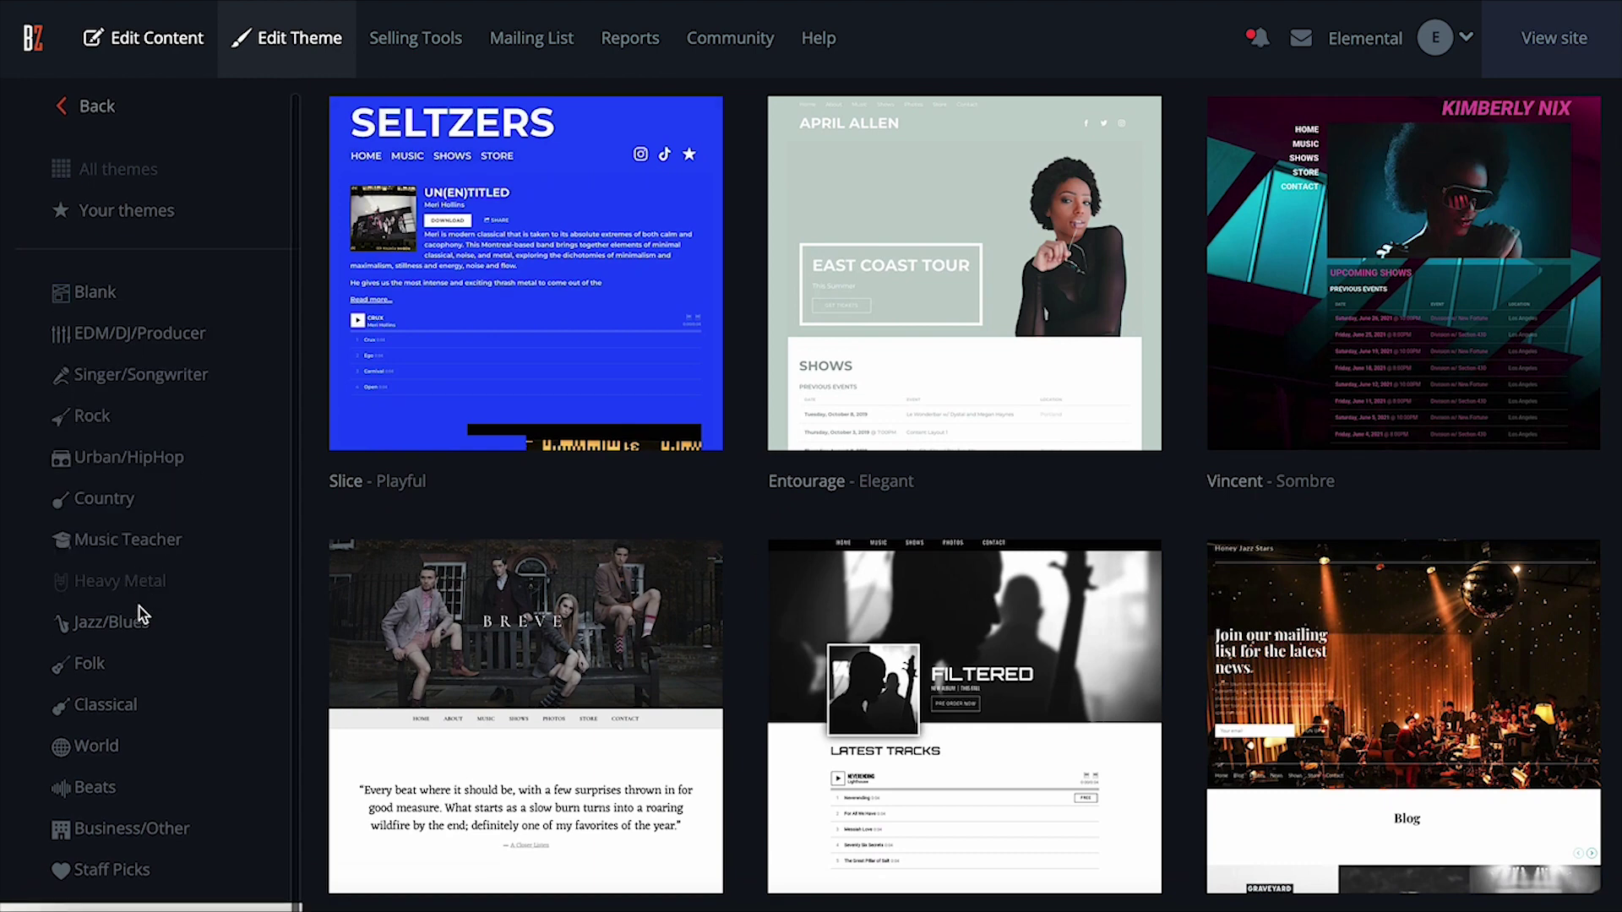
Step: Filter to Beats themes, preview Nosi and Breakbeat, then try Nosi on the site
click(102, 795)
mouse_move(1332, 398)
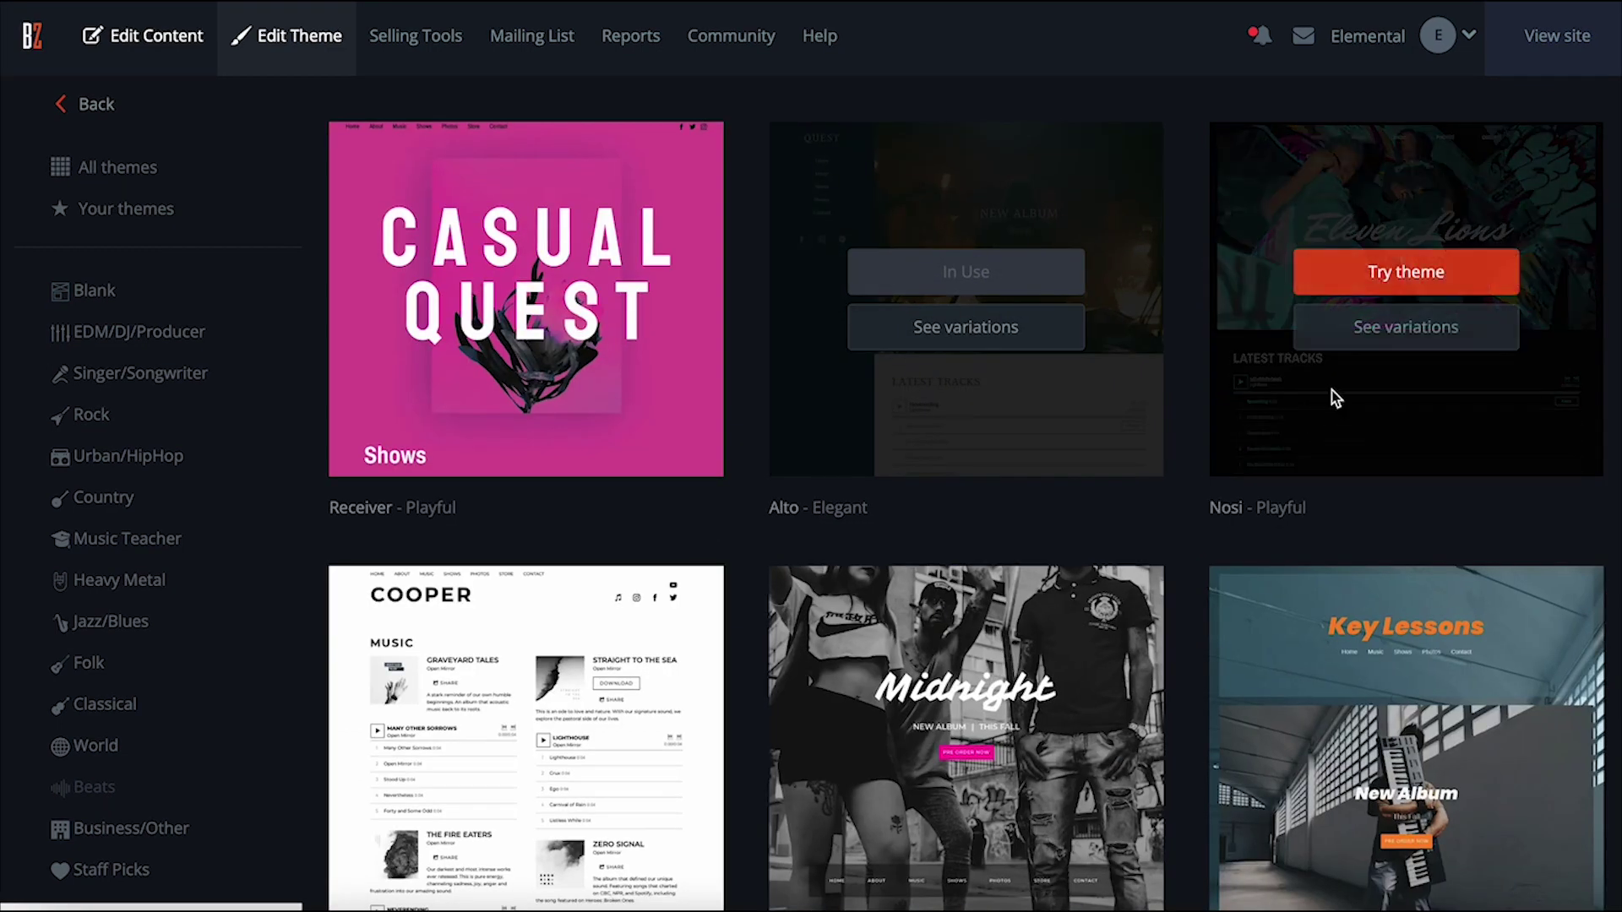
click(1391, 335)
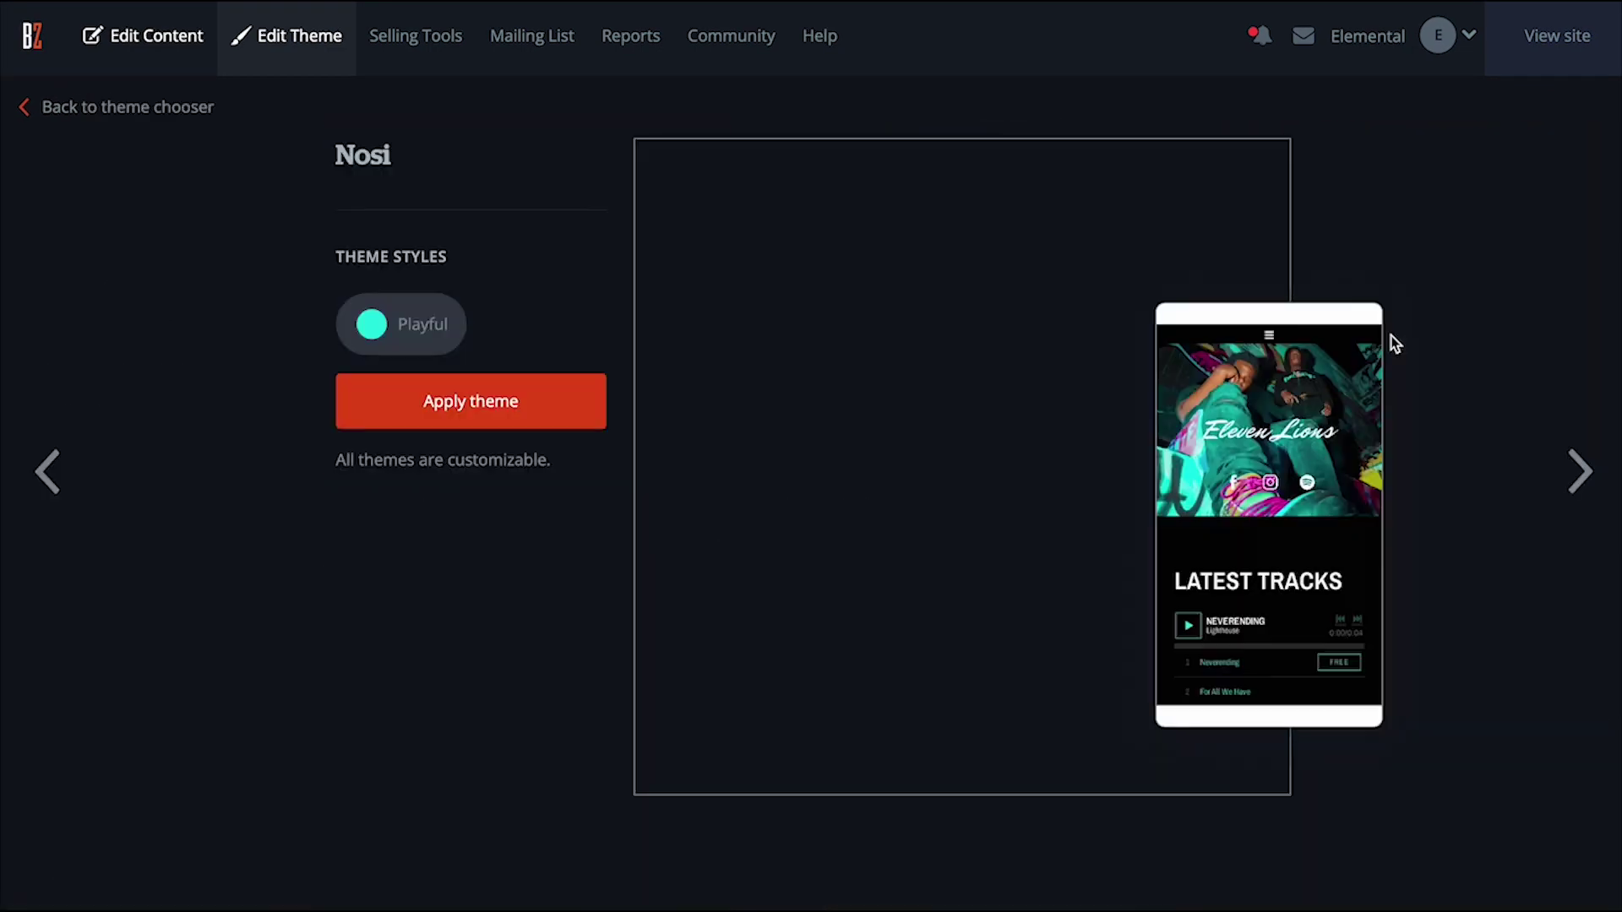
click(1581, 472)
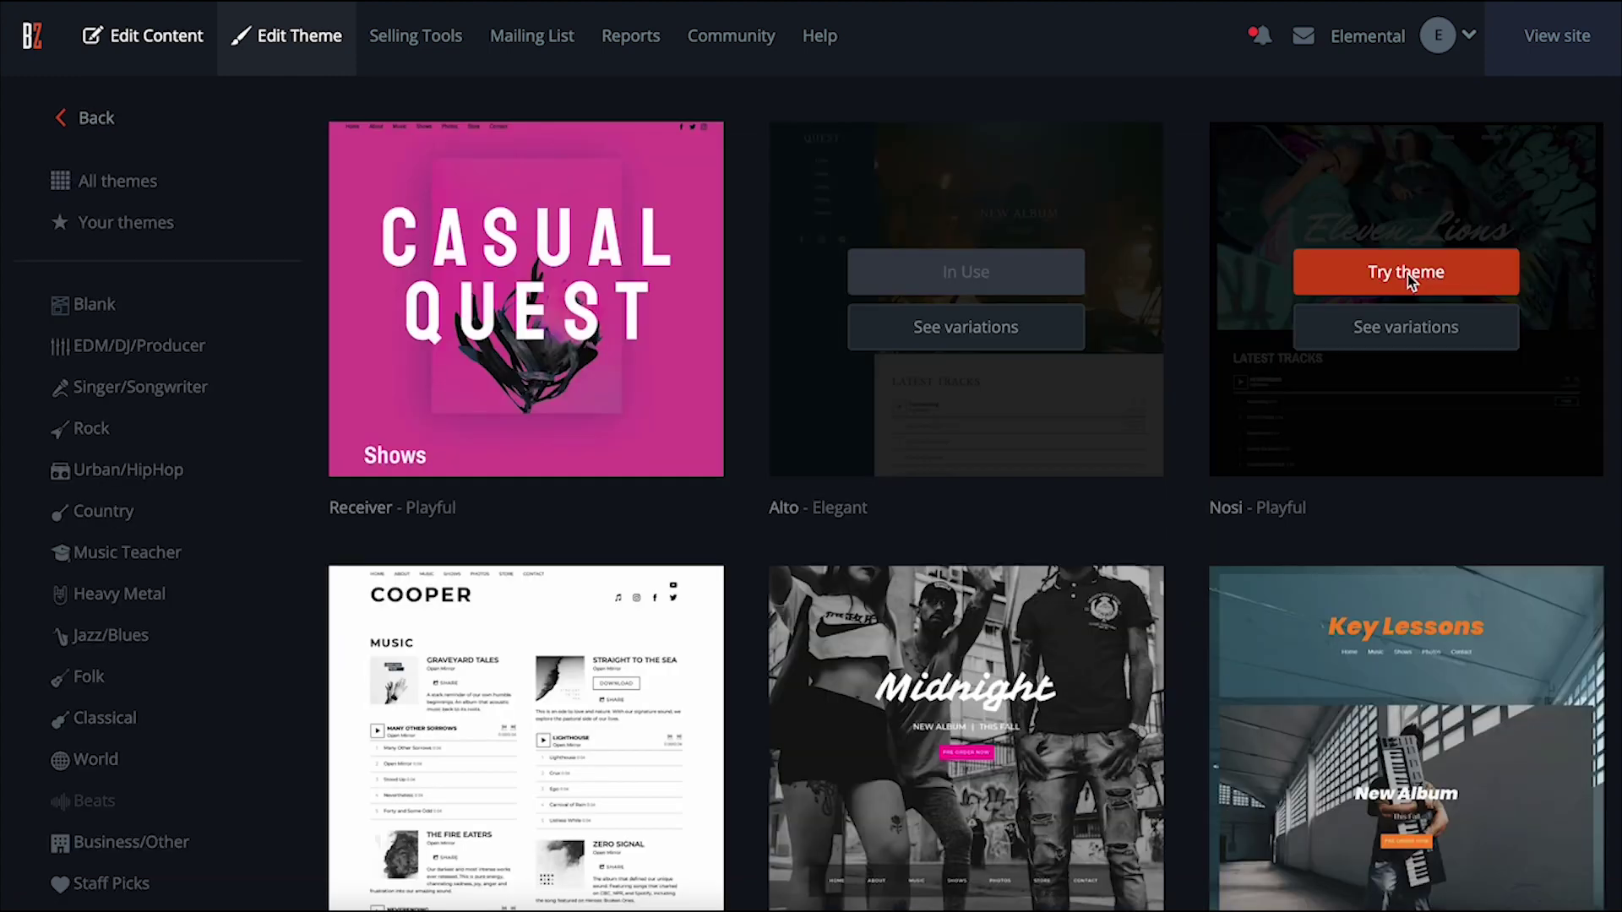
click(1408, 274)
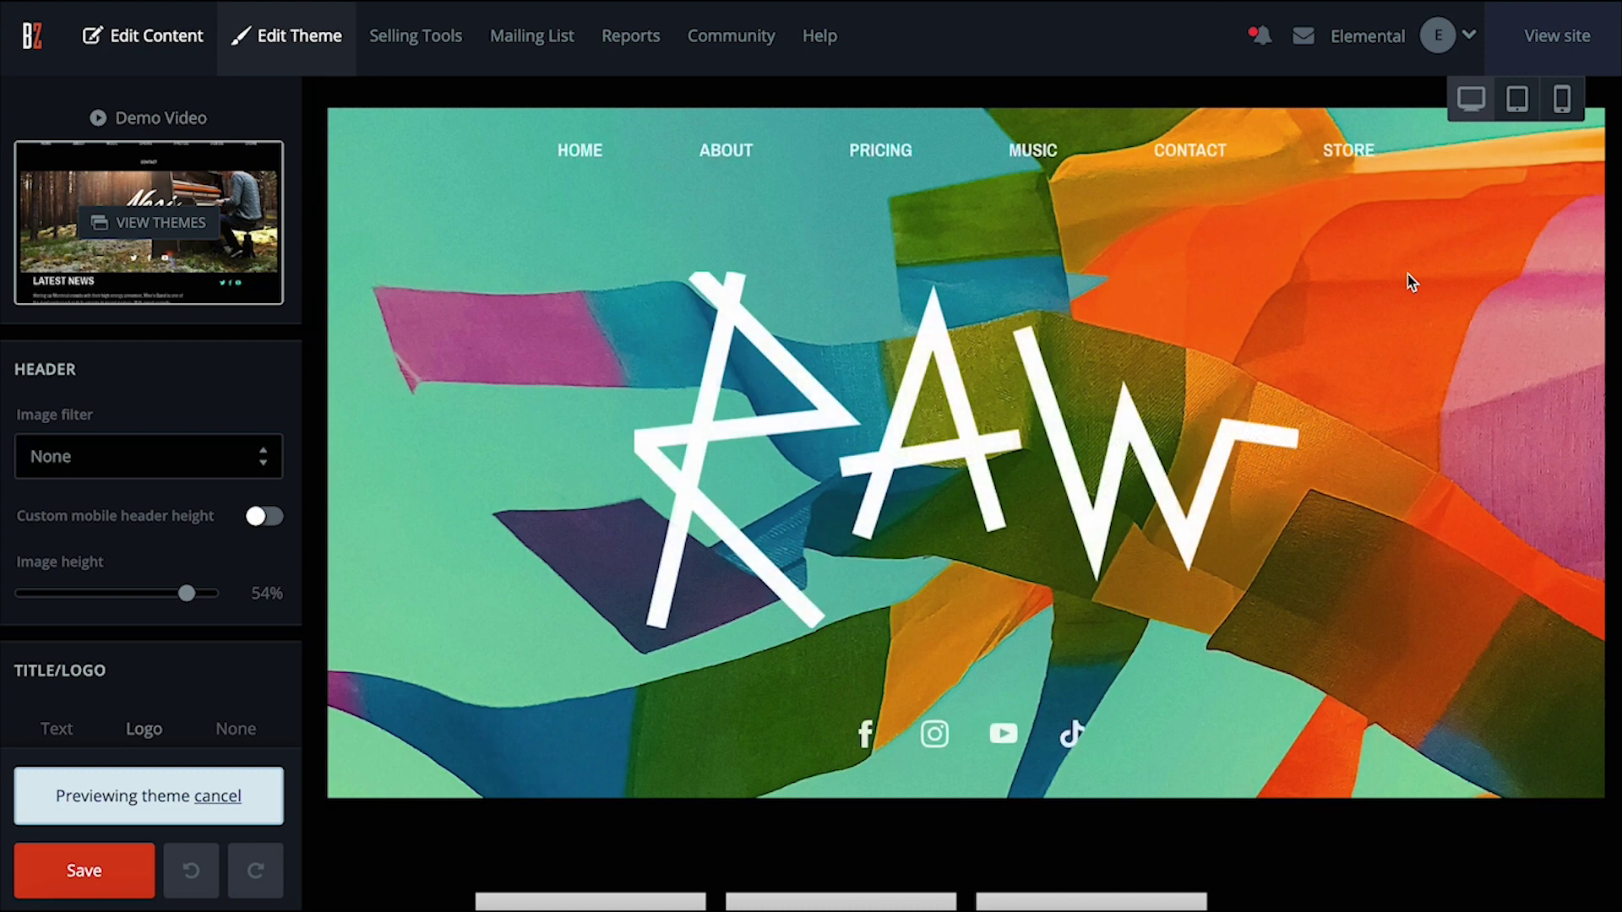
Step: Set the menu font to Alehouse Sans at 33px
click(265, 554)
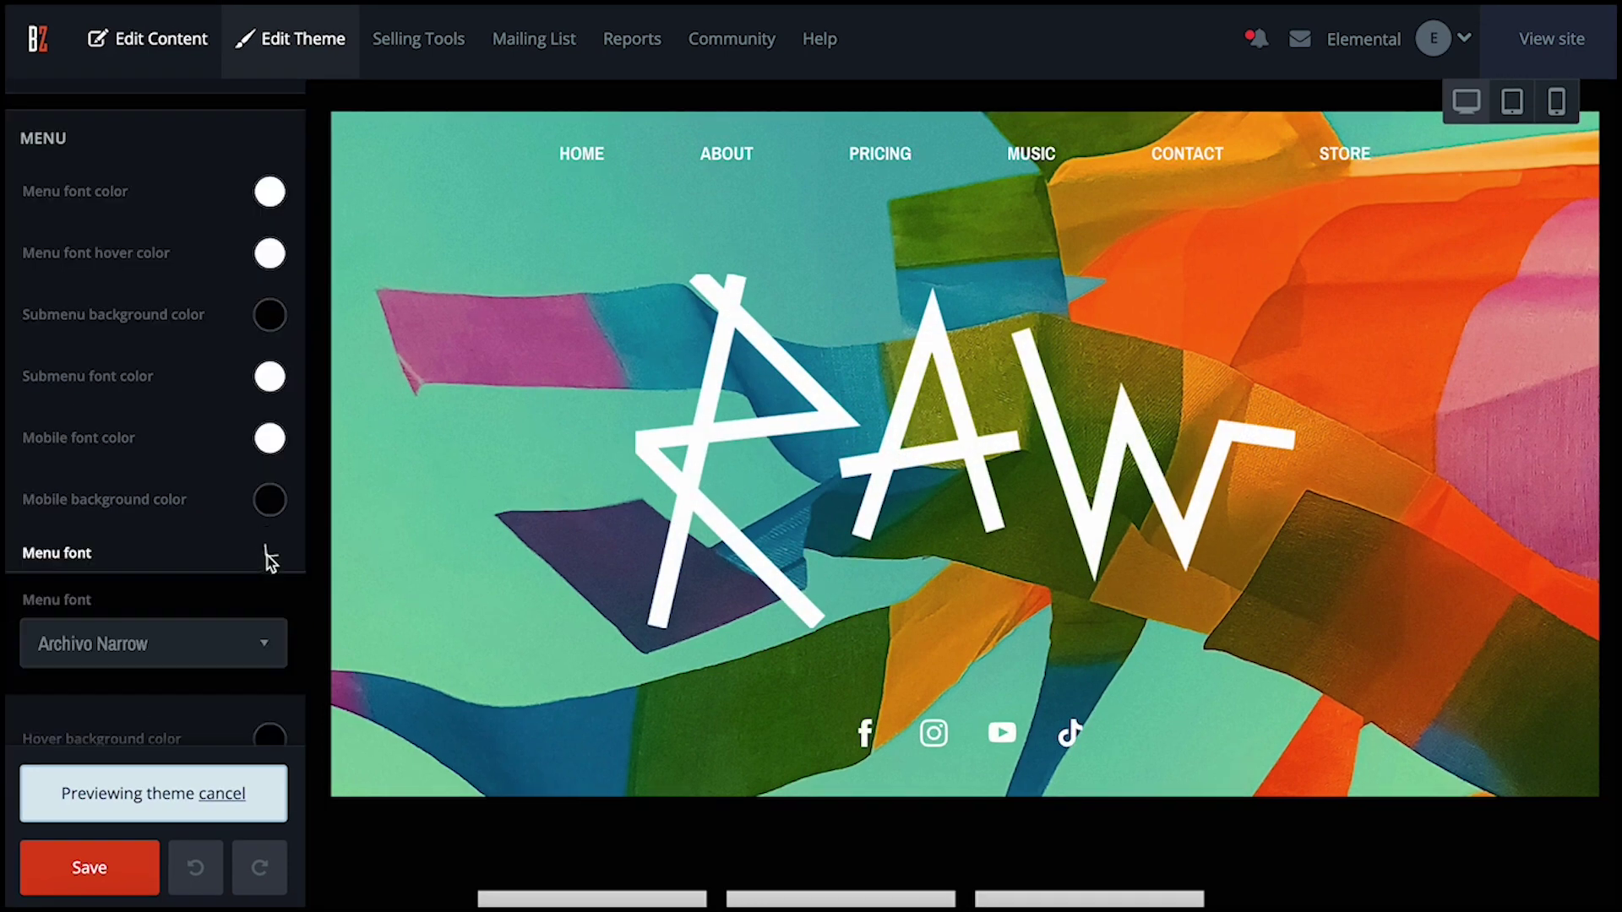
scroll(270, 563, down, 1)
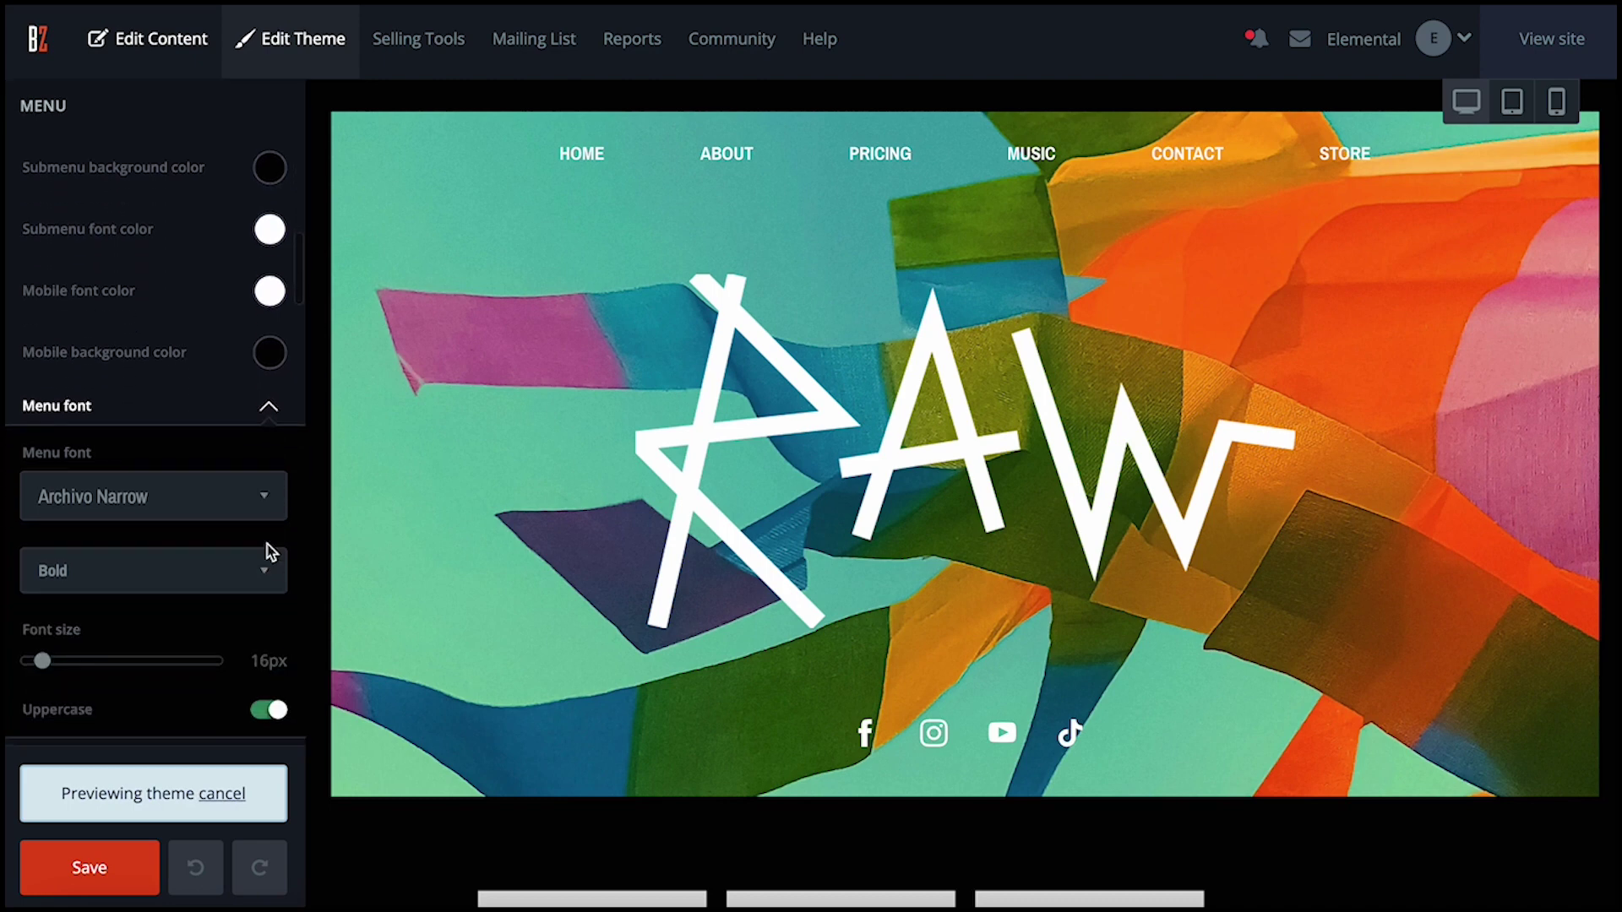
click(266, 499)
scroll(207, 332, down, 1)
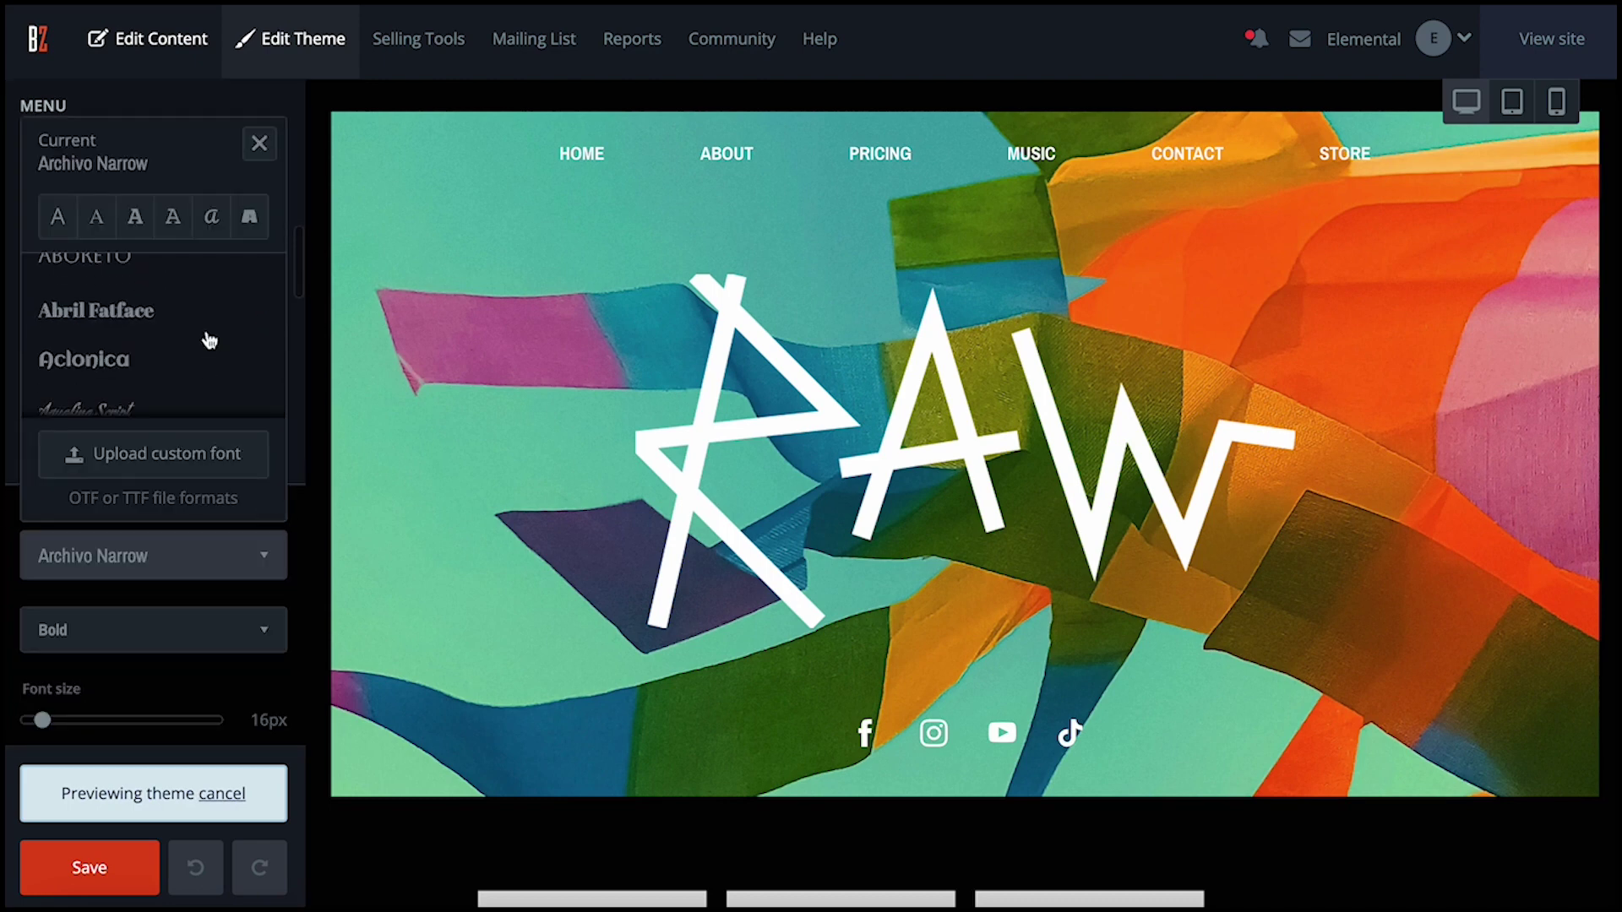
scroll(207, 333, down, 1)
scroll(207, 333, down, 1)
scroll(207, 332, down, 1)
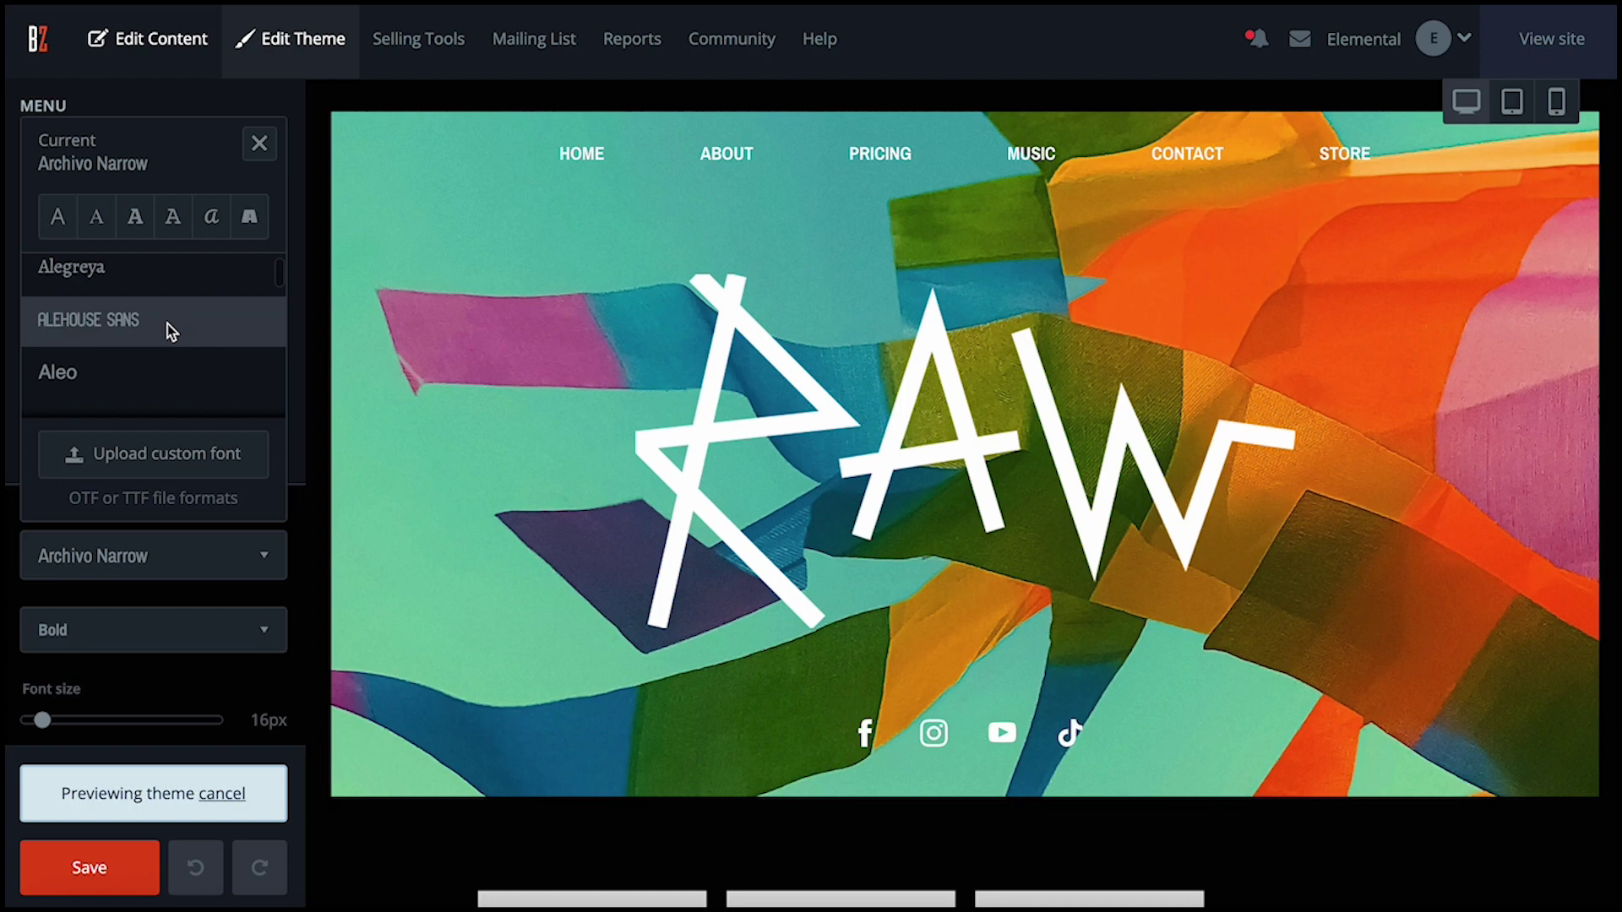
click(168, 323)
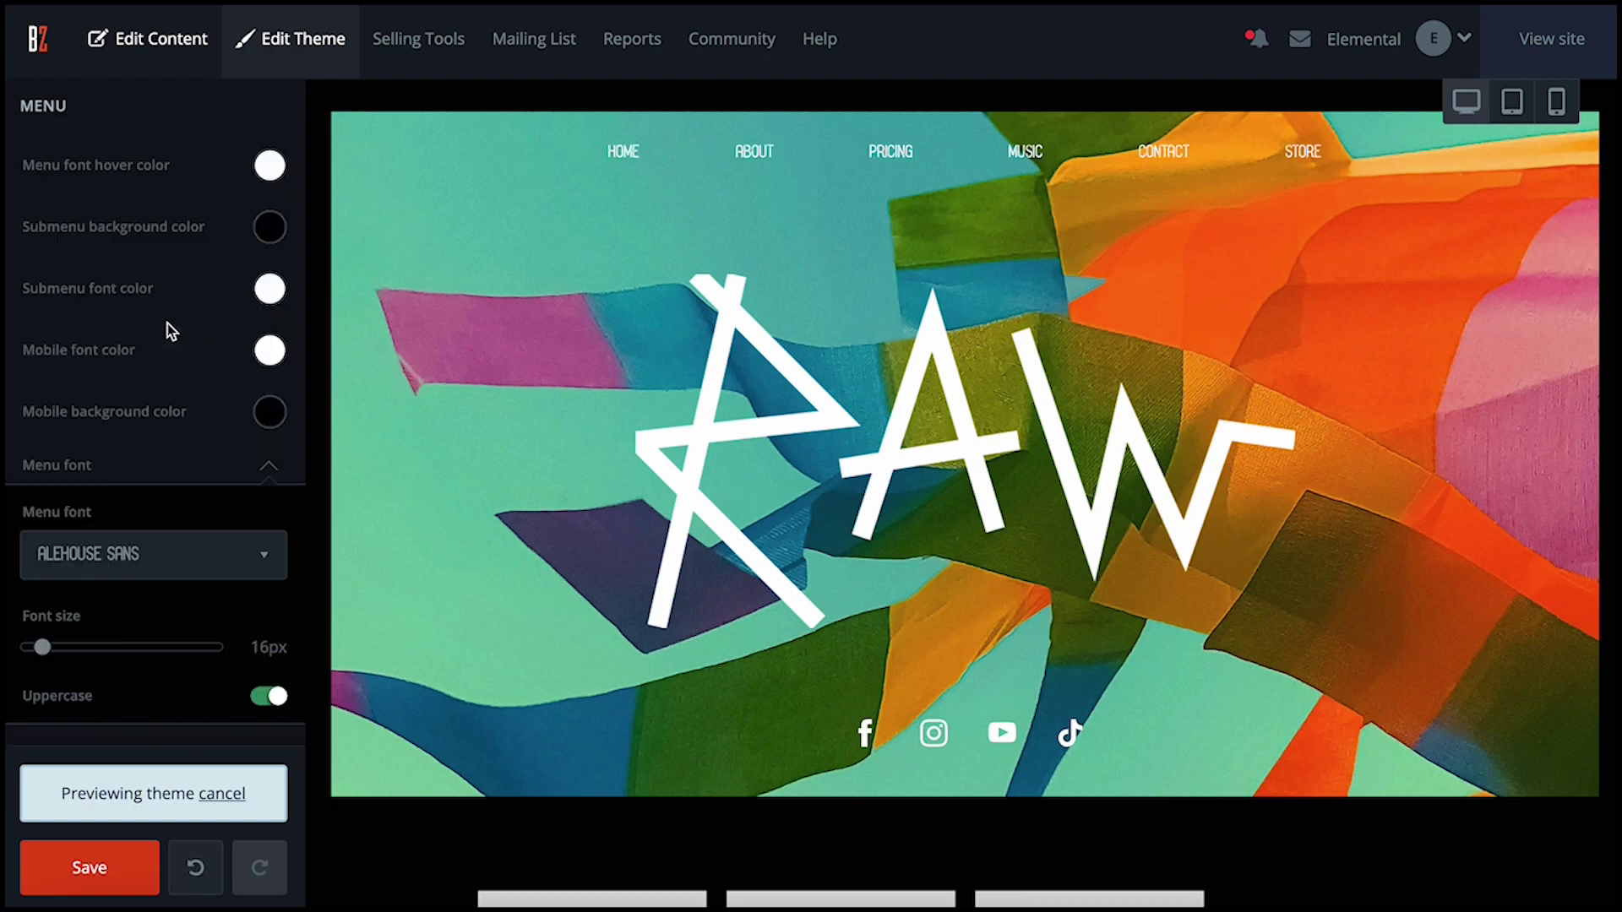
scroll(217, 454, down, 1)
scroll(210, 459, down, 1)
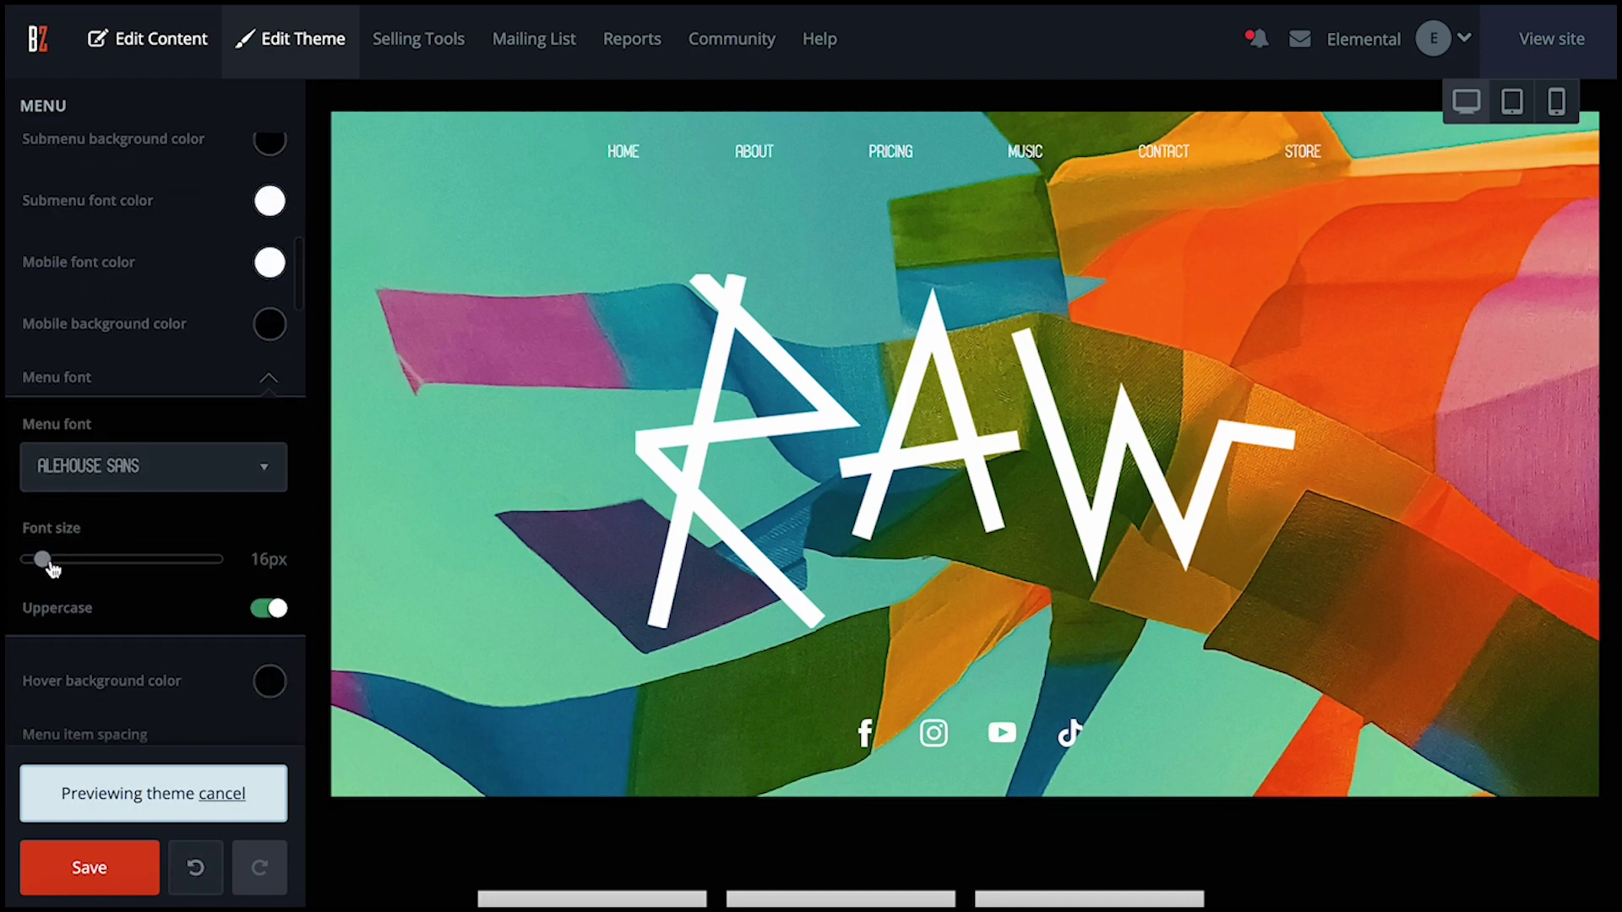
drag(48, 566, 76, 565)
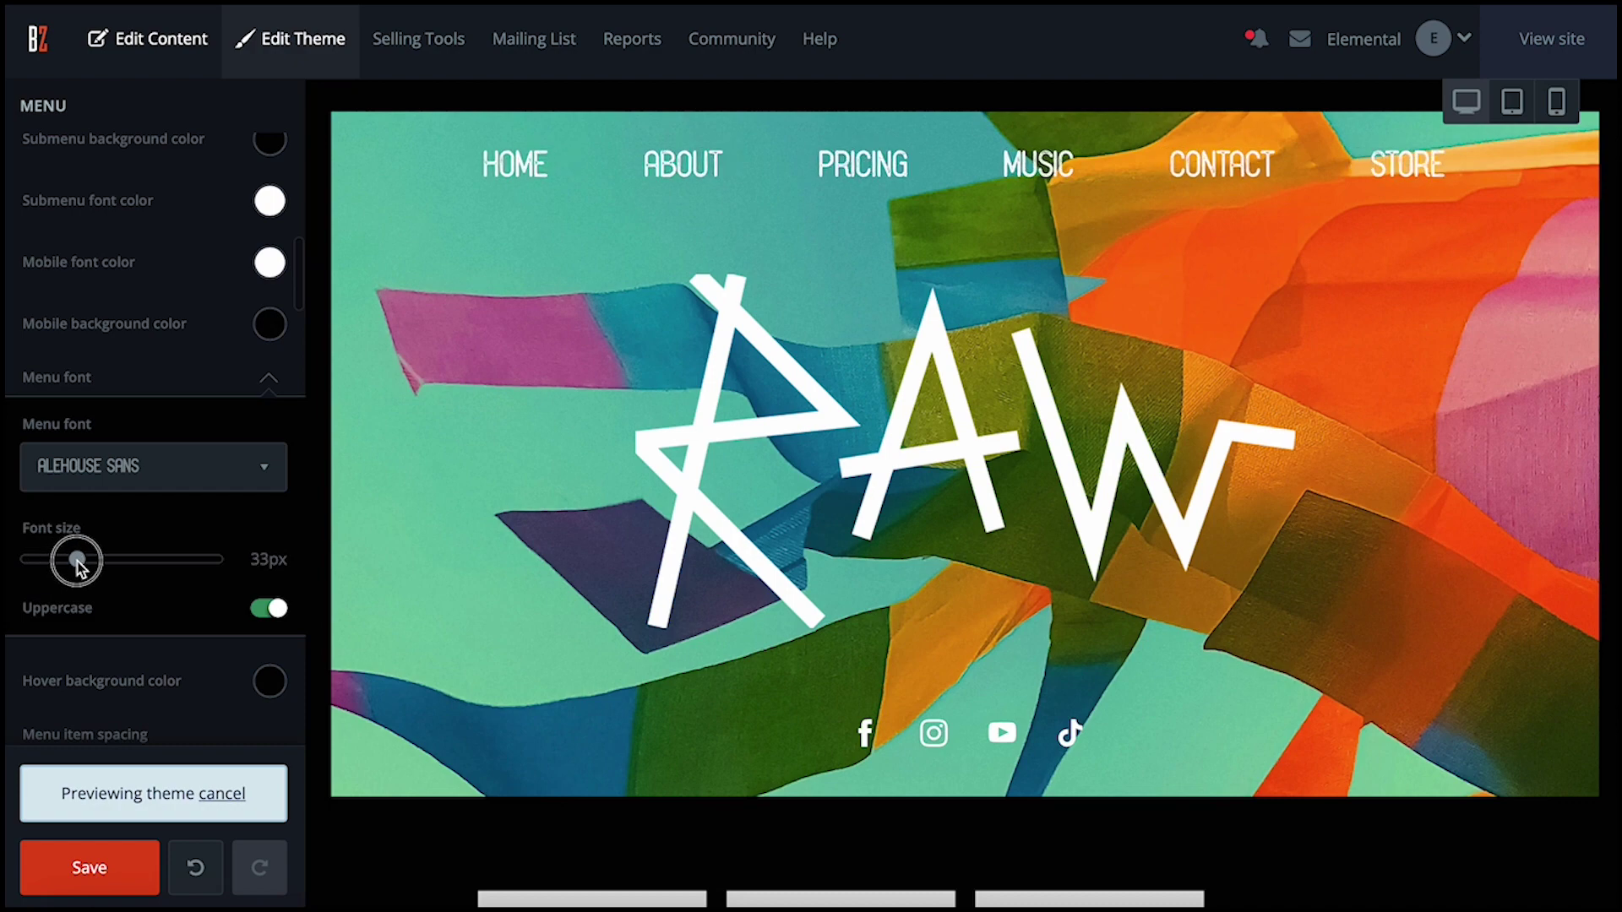
scroll(153, 506, up, 3)
Step: Change the menu text colour and give the Section Style 2 background a teal shade
click(269, 238)
mouse_move(343, 307)
mouse_down()
mouse_move(389, 380)
mouse_move(355, 369)
mouse_up()
mouse_move(216, 315)
mouse_down()
mouse_move(253, 313)
mouse_move(282, 254)
mouse_move(309, 279)
mouse_move(296, 326)
mouse_move(237, 317)
mouse_move(232, 278)
mouse_up()
scroll(637, 424, down, 5)
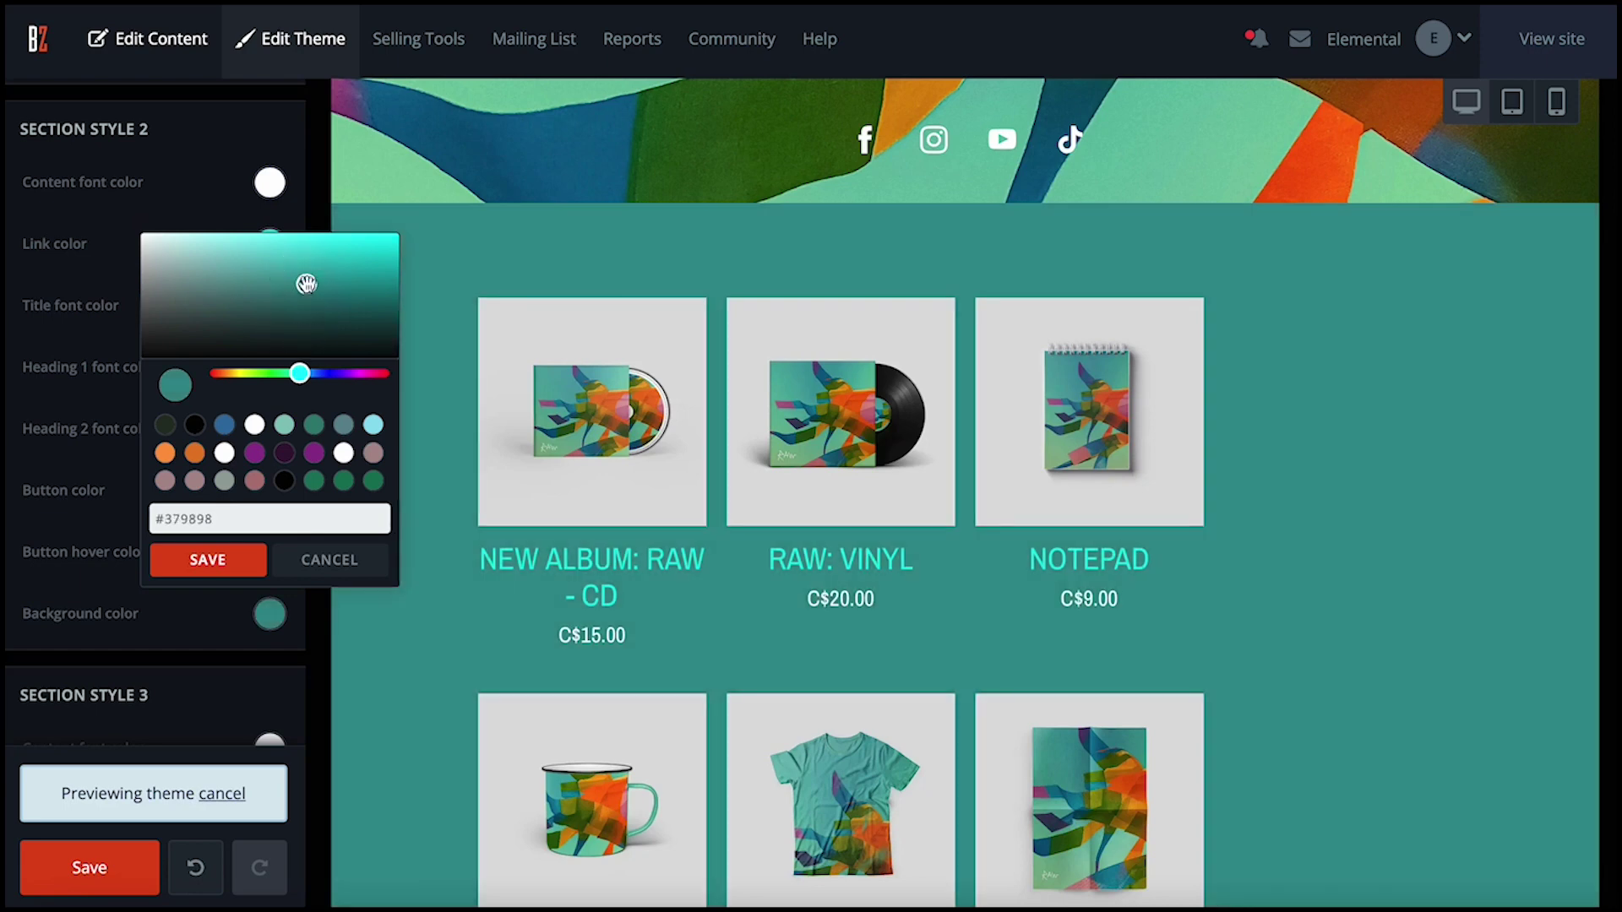
drag(304, 279, 240, 261)
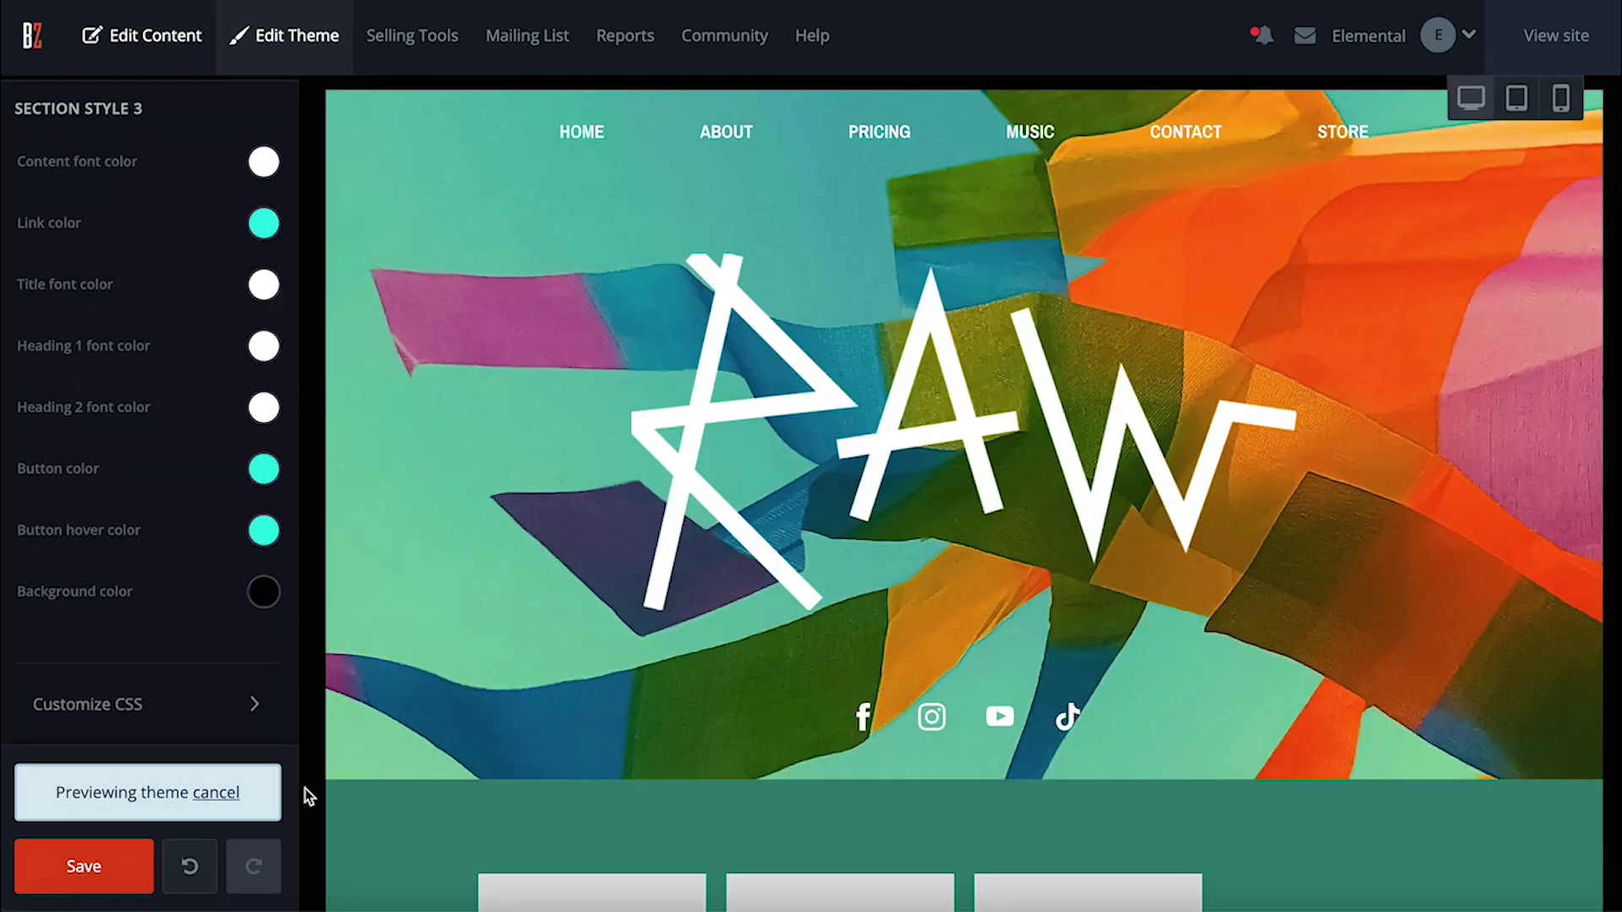
Step: Save the customised Nosi theme, choose 'No, not right now' to publishing, and dismiss the notice
click(98, 872)
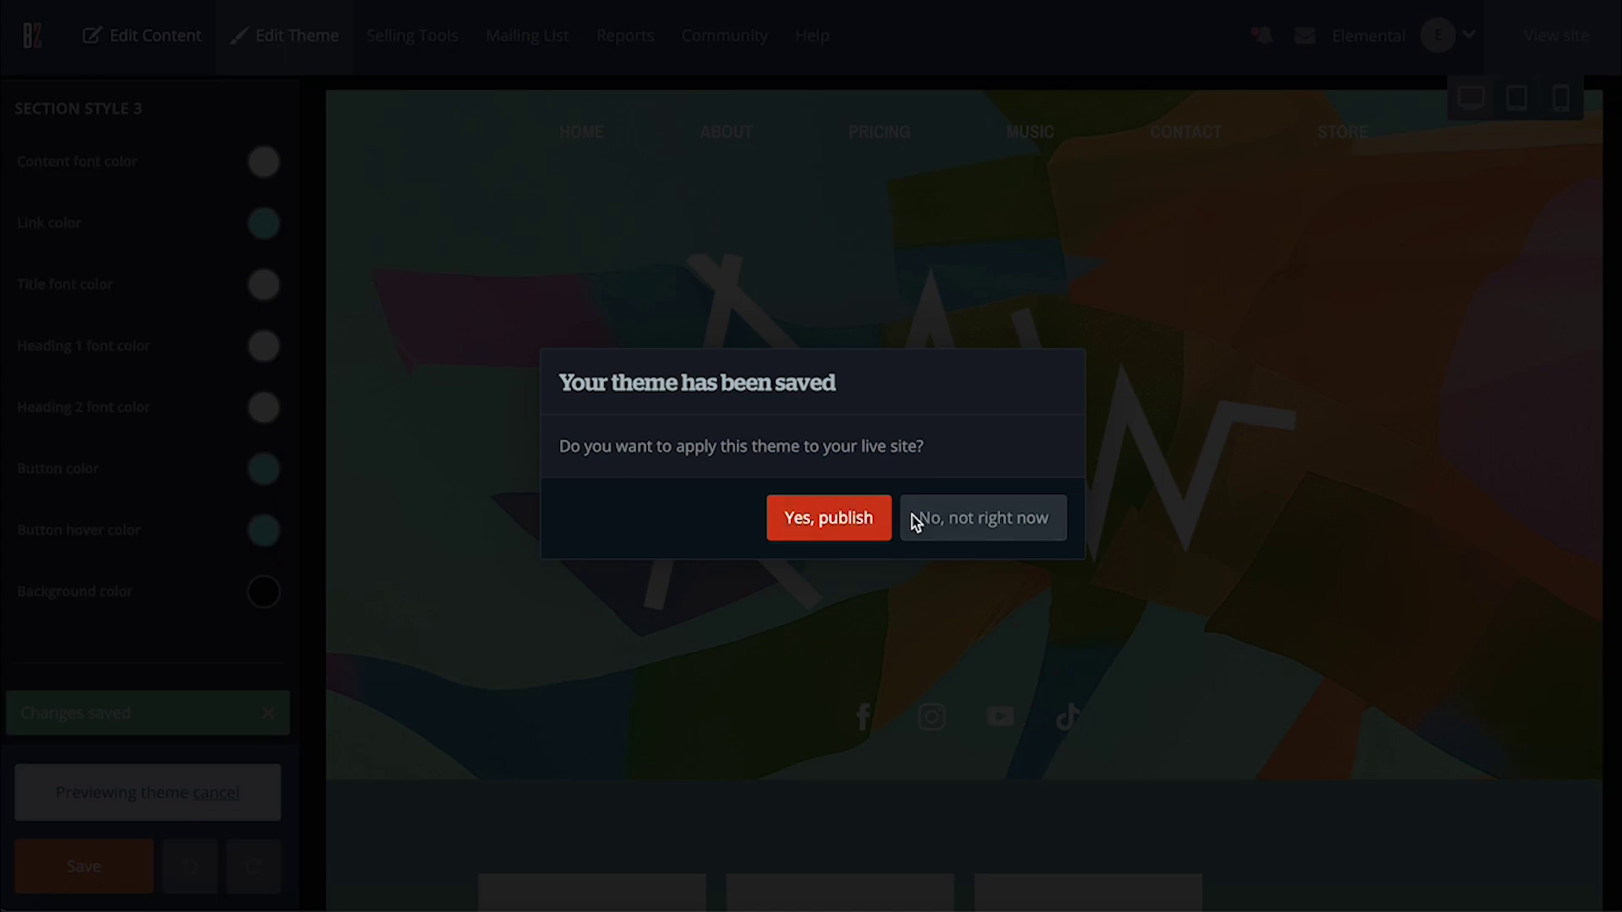
click(954, 534)
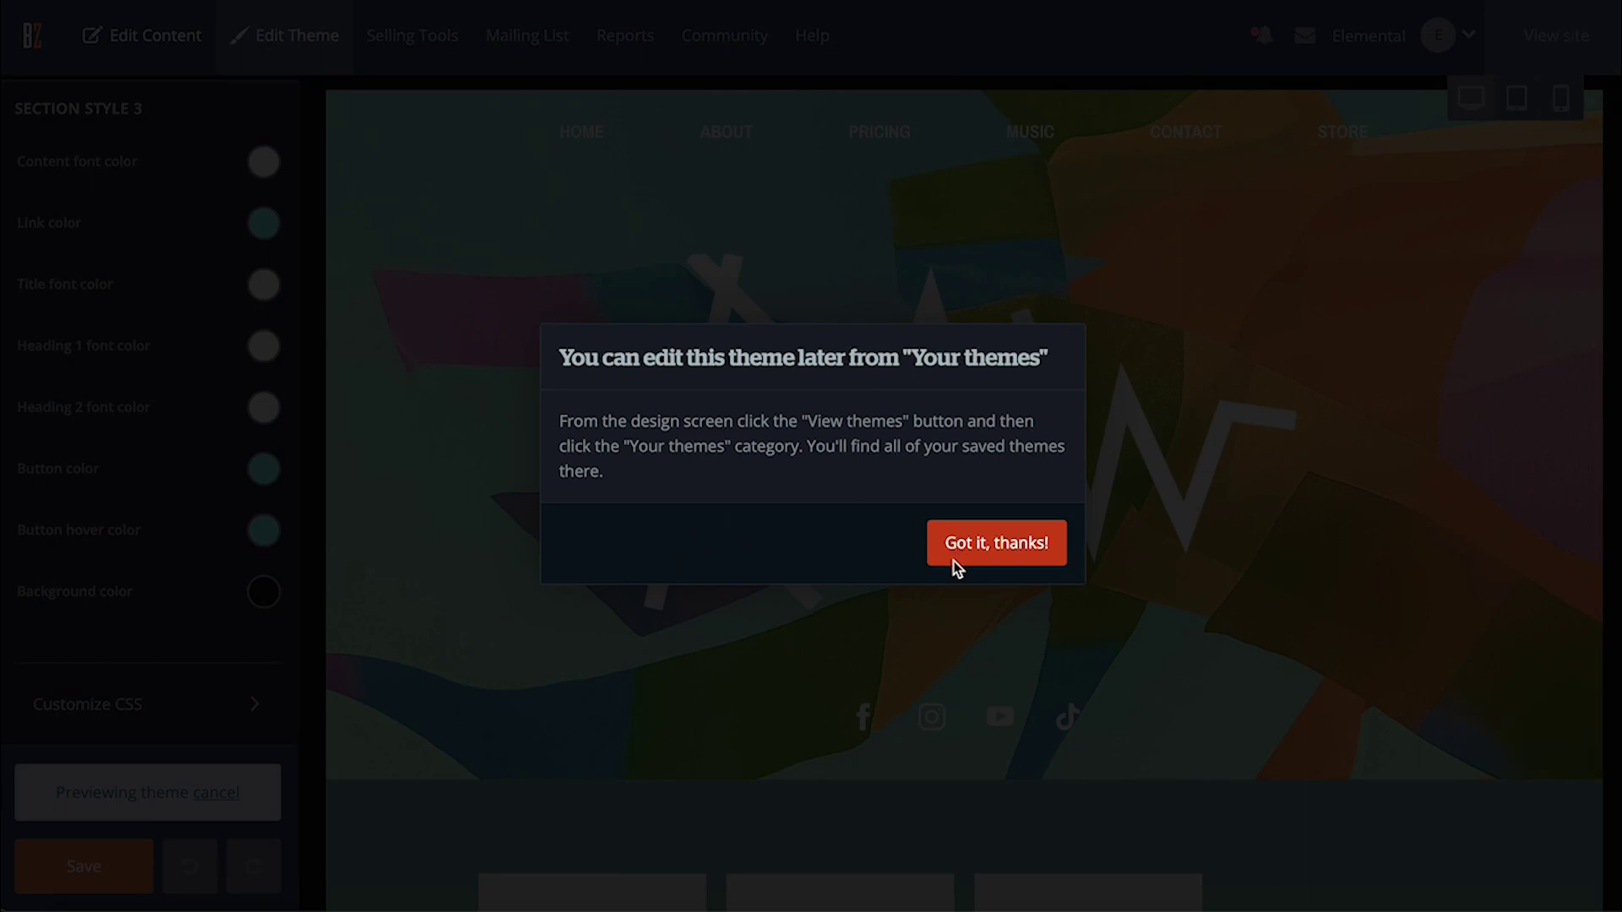
click(955, 557)
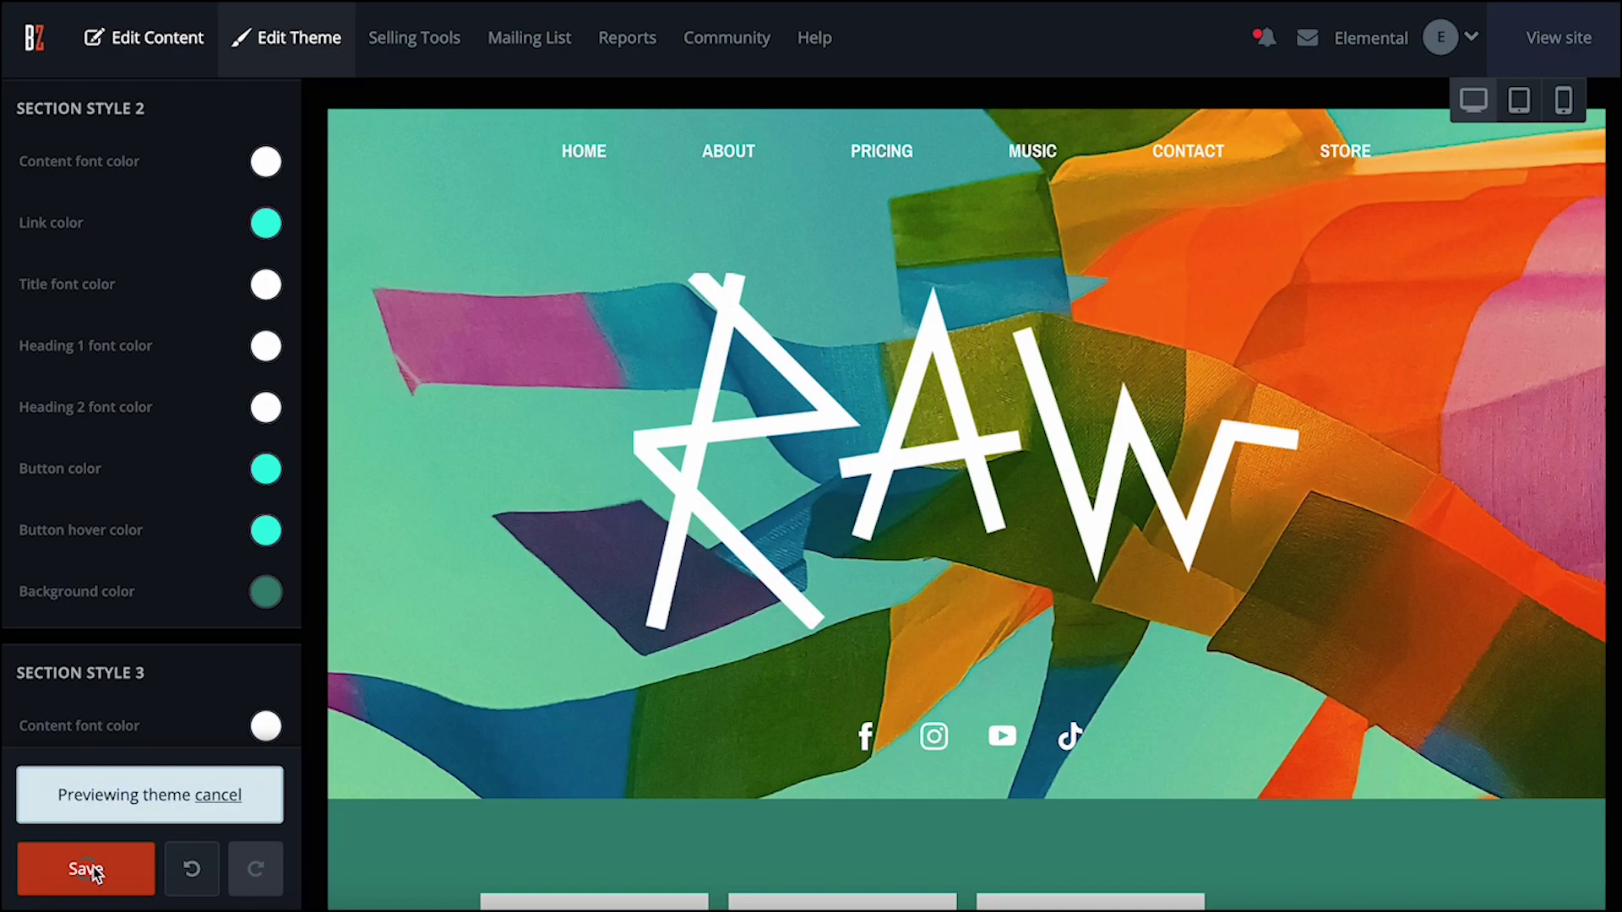
Step: Save the Nosi theme with 'Yes, publish', then view the live RAW site in Preview mode
click(91, 871)
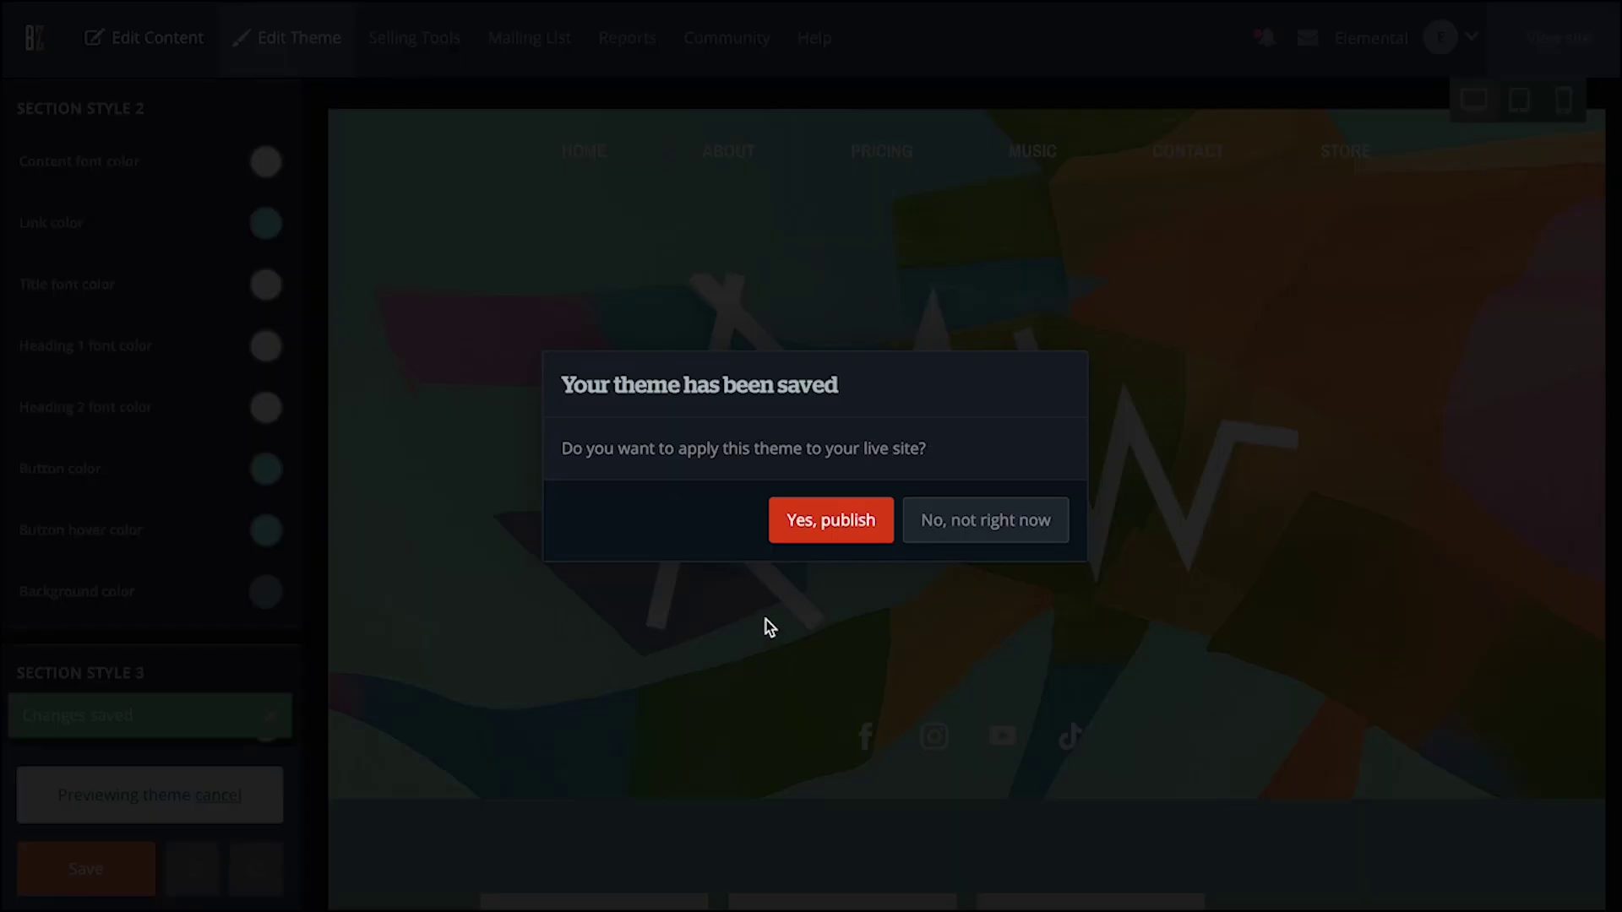
click(828, 527)
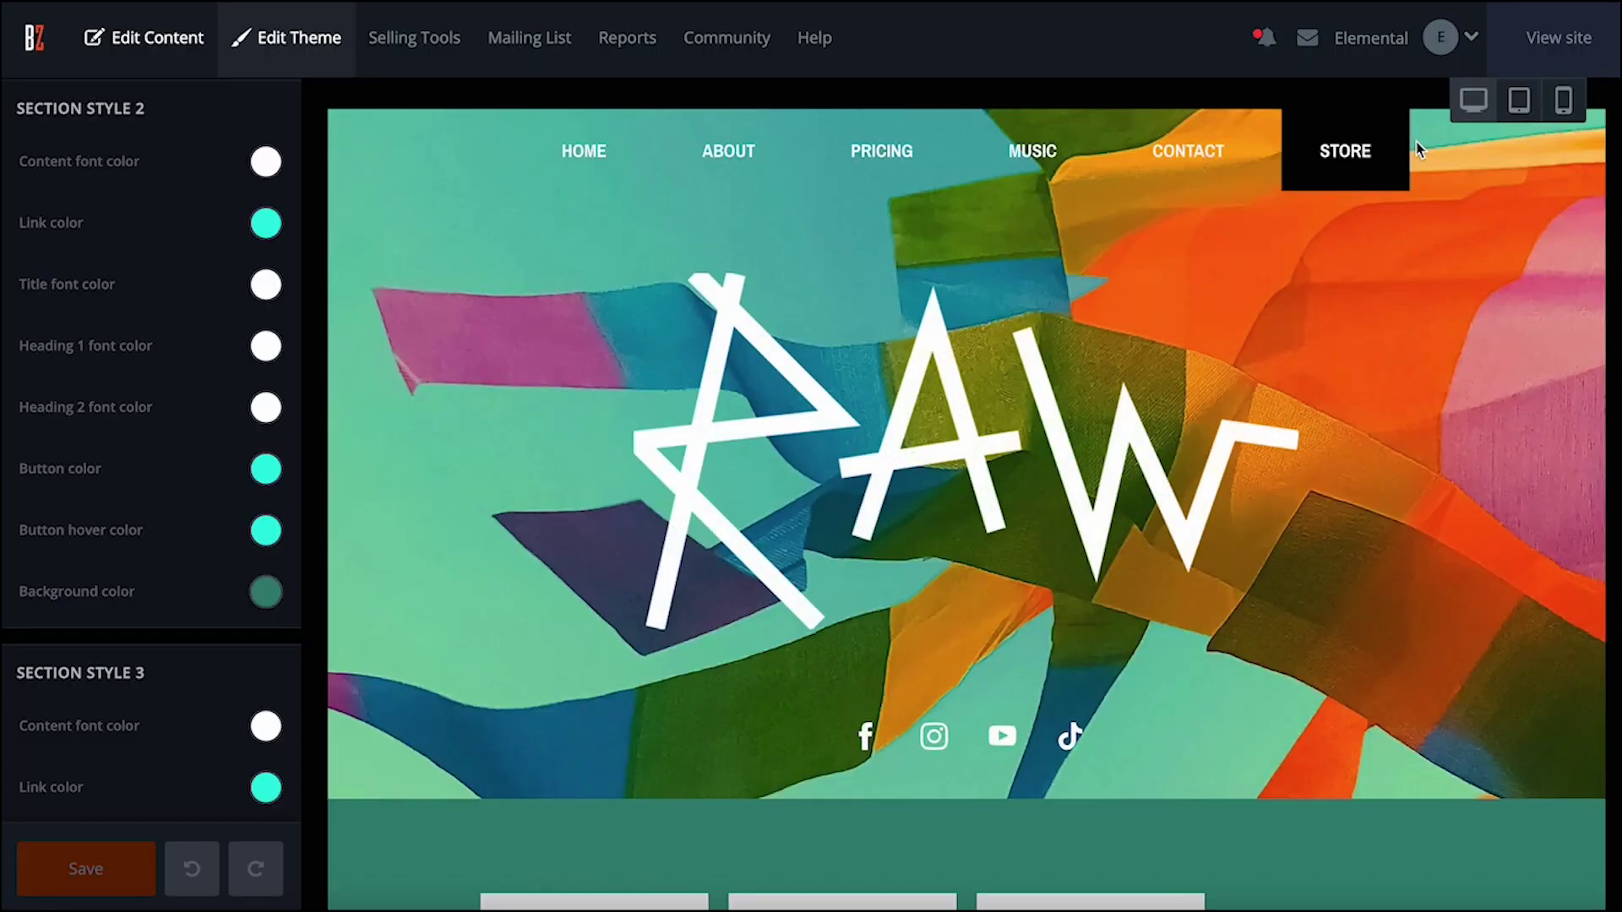
click(1533, 37)
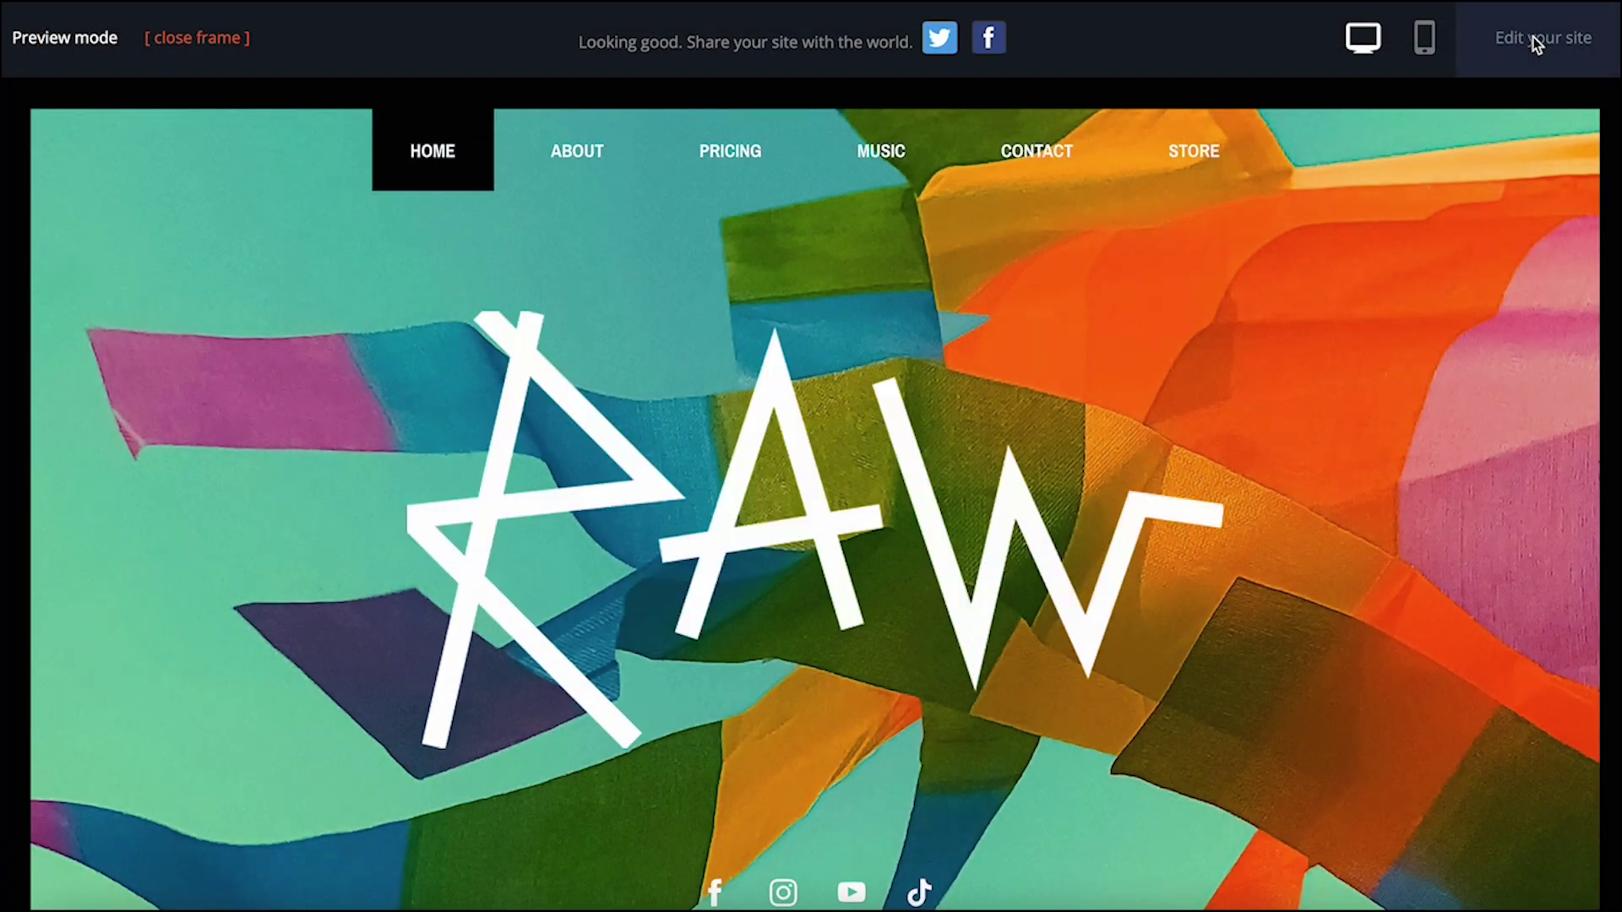
Step: Return to editing and list 'Your themes', showing Nosi alongside Encore
click(1533, 38)
click(162, 224)
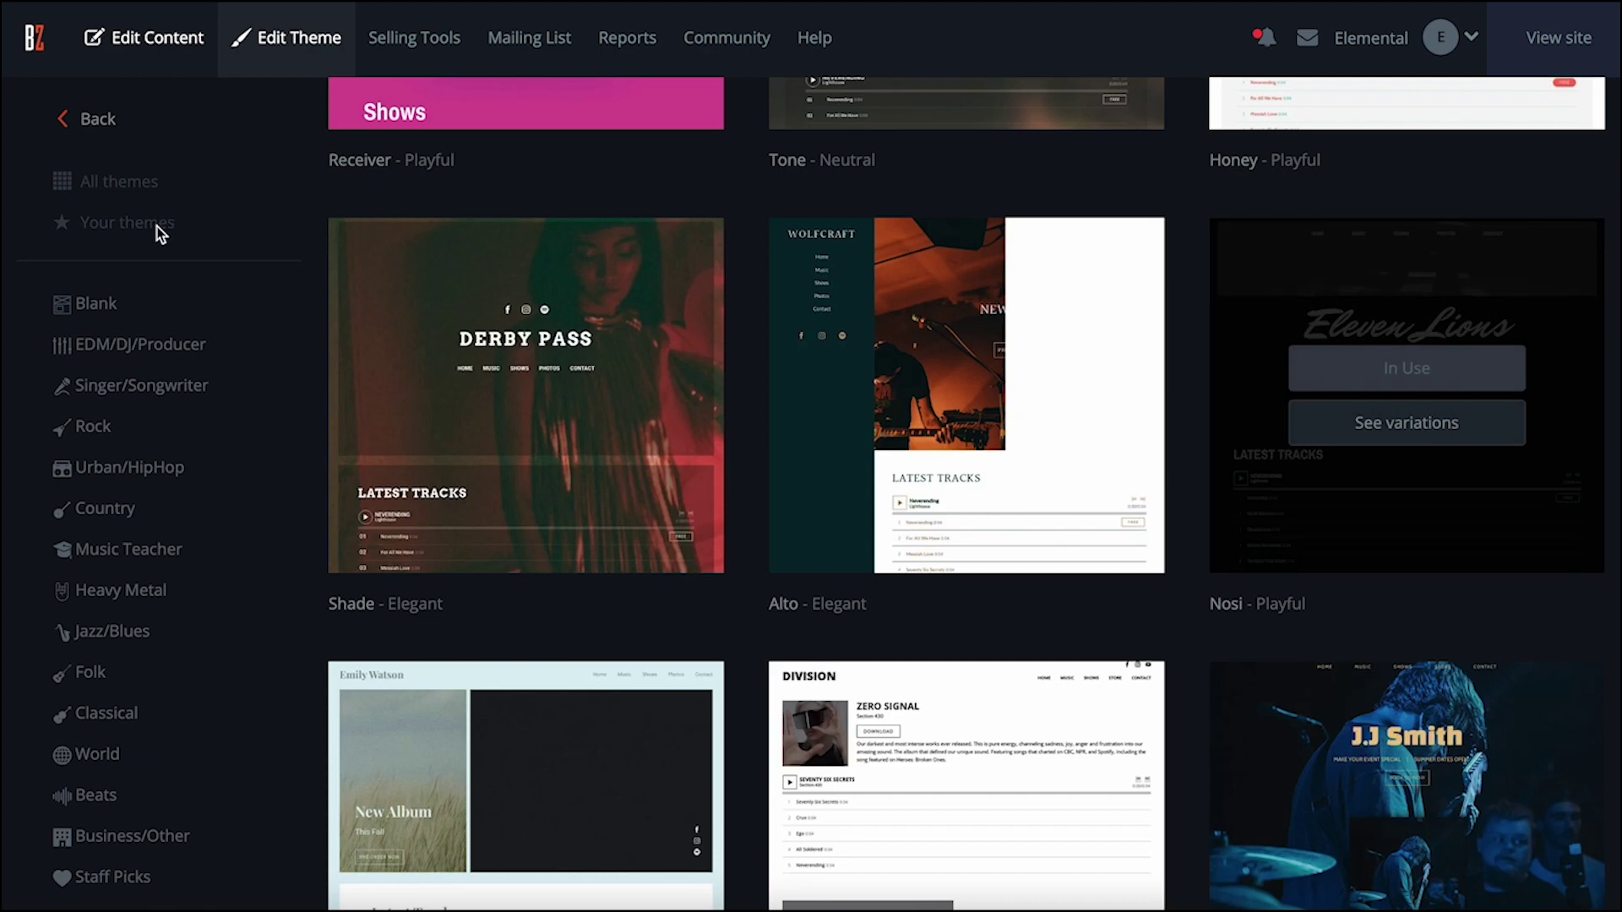
click(152, 227)
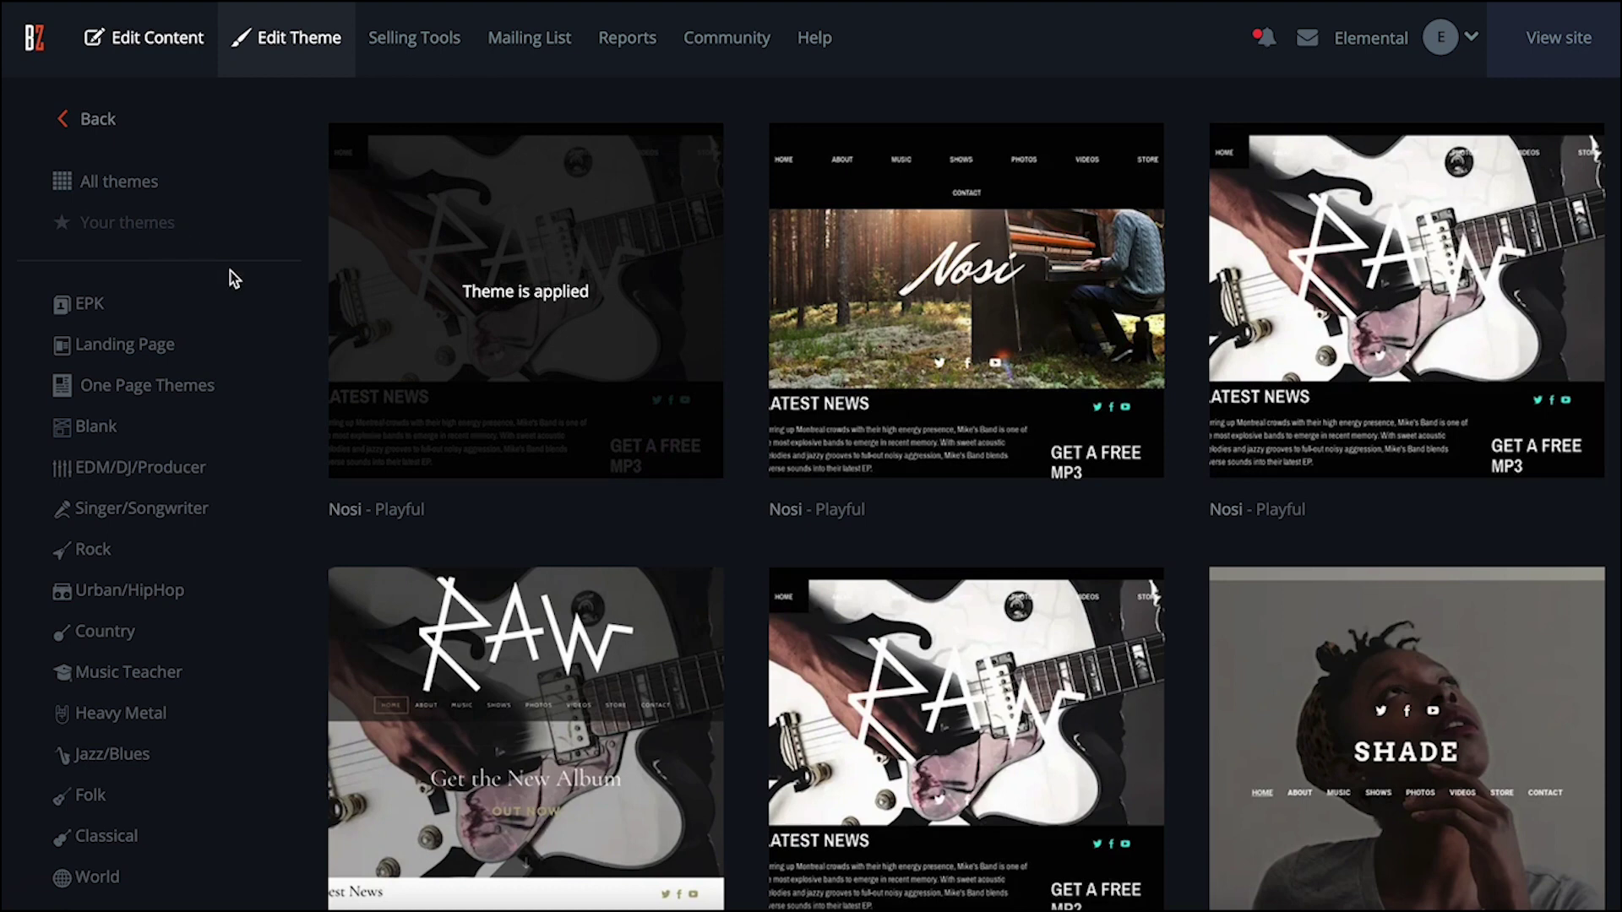
scroll(426, 407, down, 2)
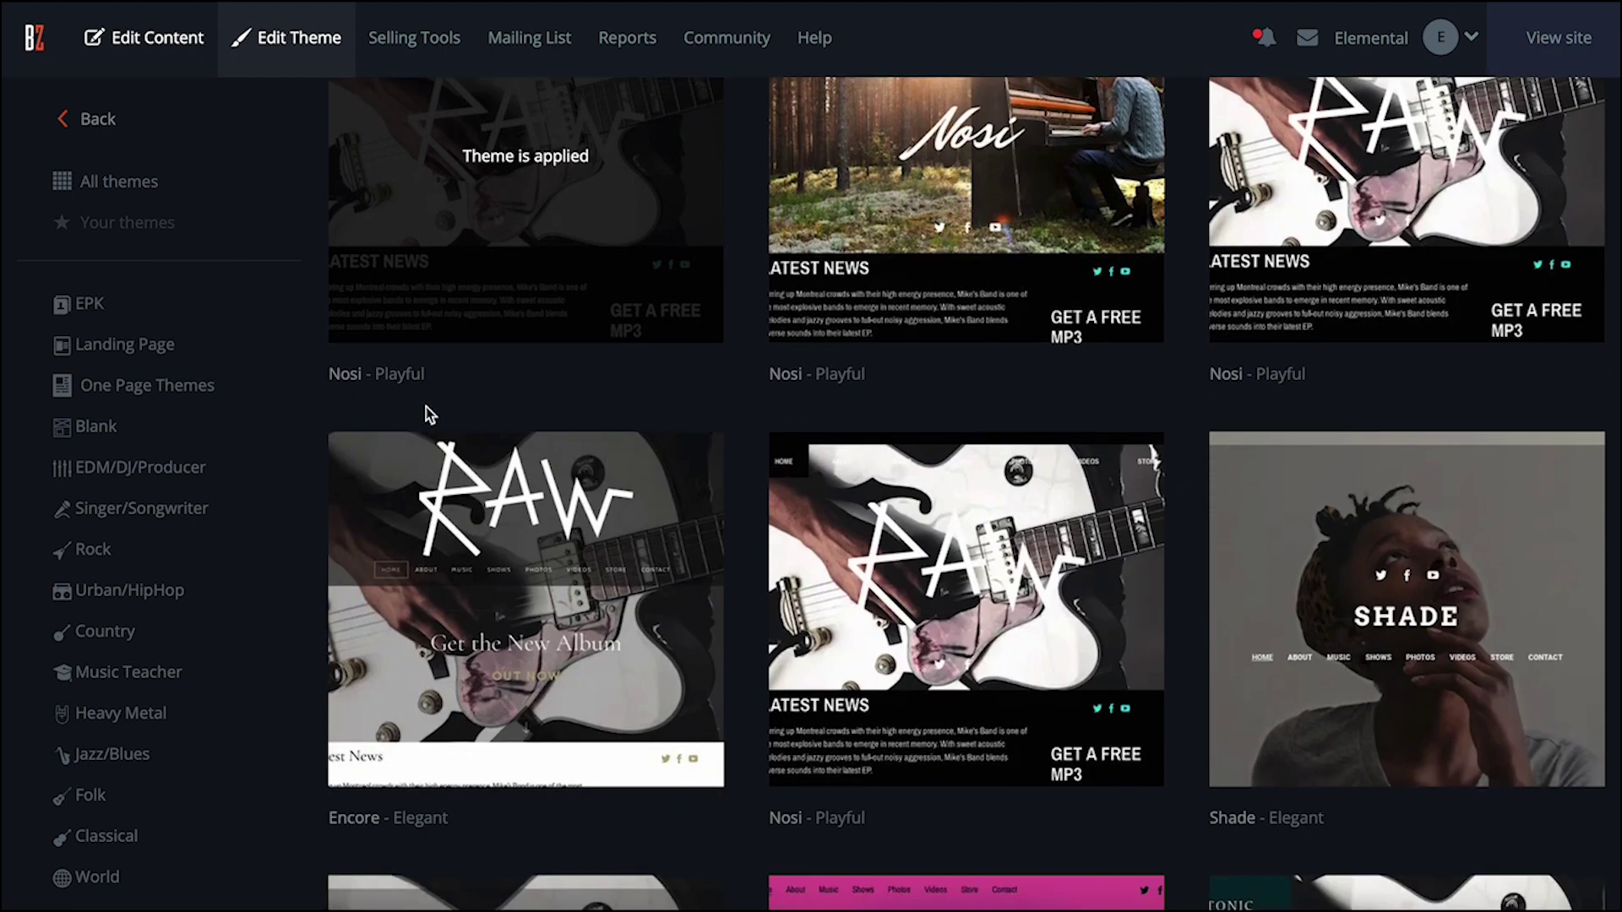
scroll(427, 407, down, 2)
scroll(426, 407, down, 2)
scroll(426, 406, down, 1)
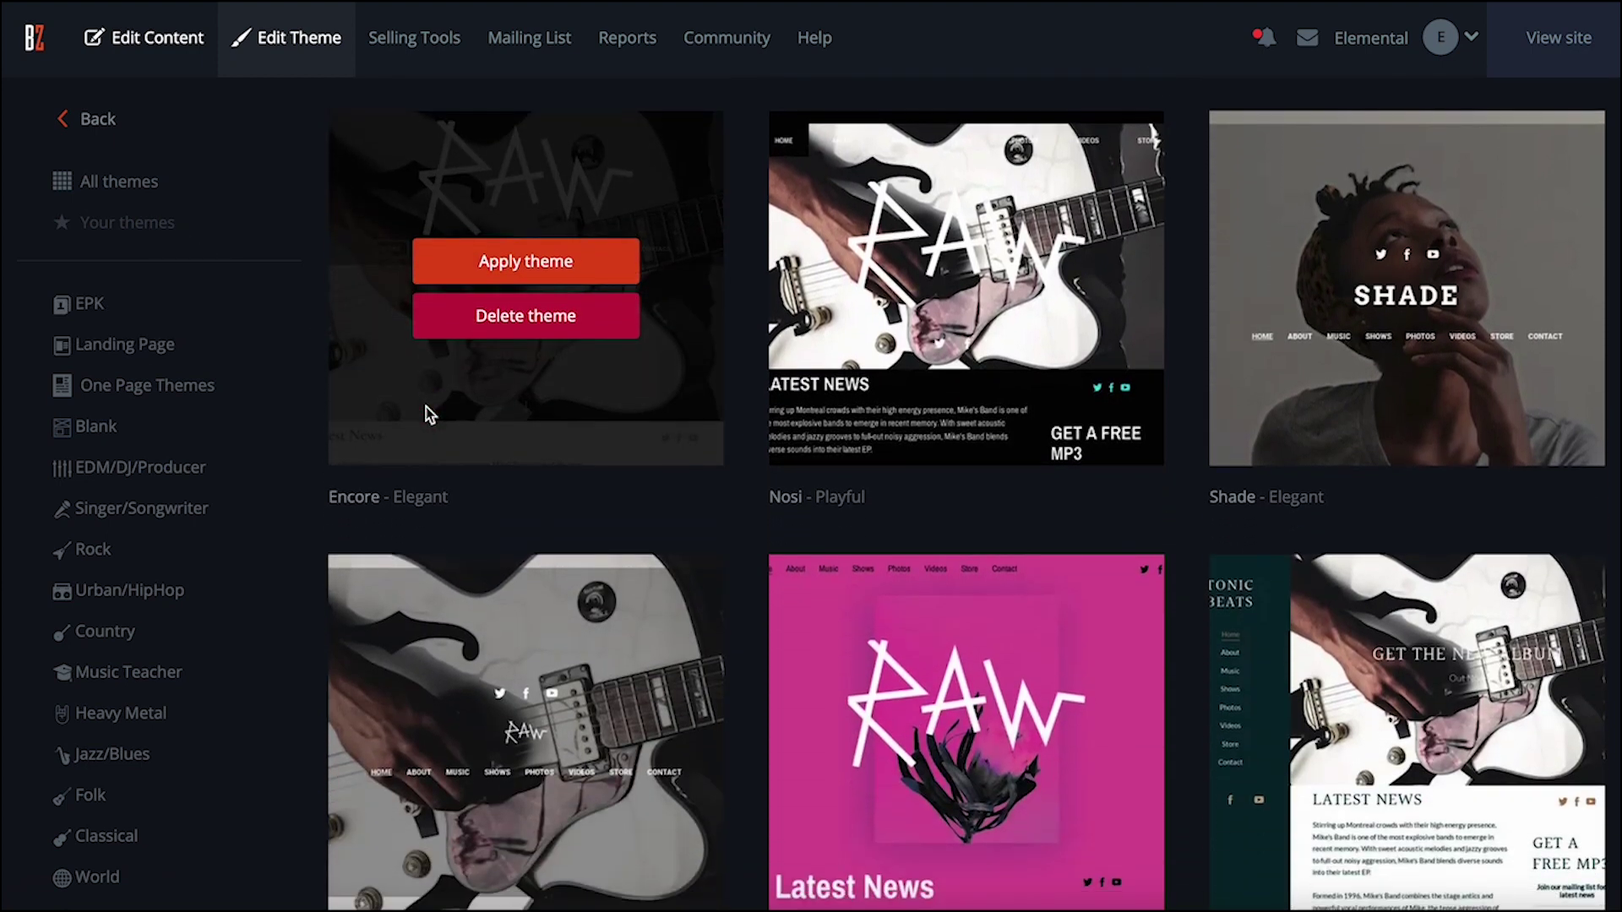